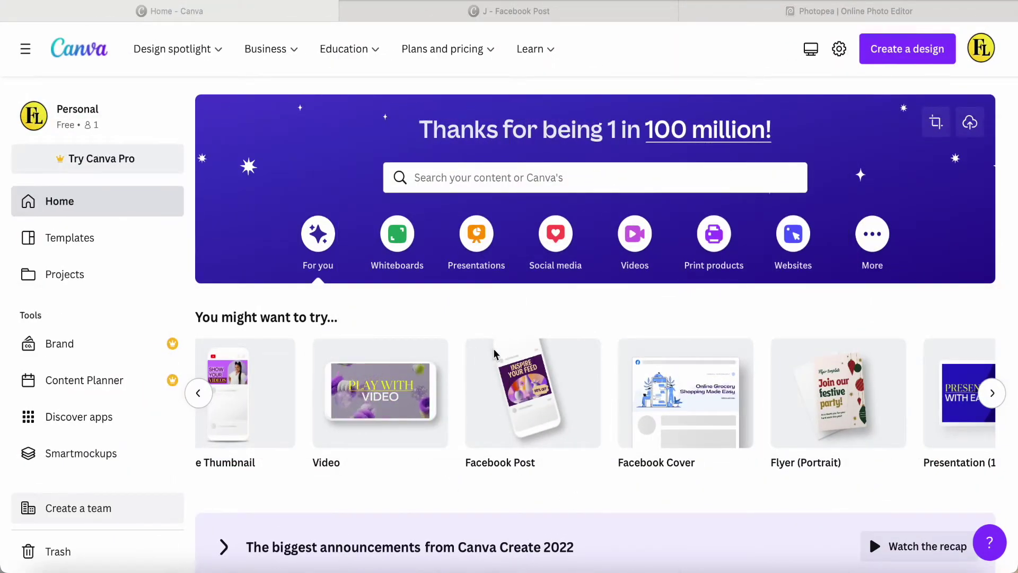
Switch to the 'J - Facebook Post' design to show the purple JK monogram in the editor.
mouse_move(532, 399)
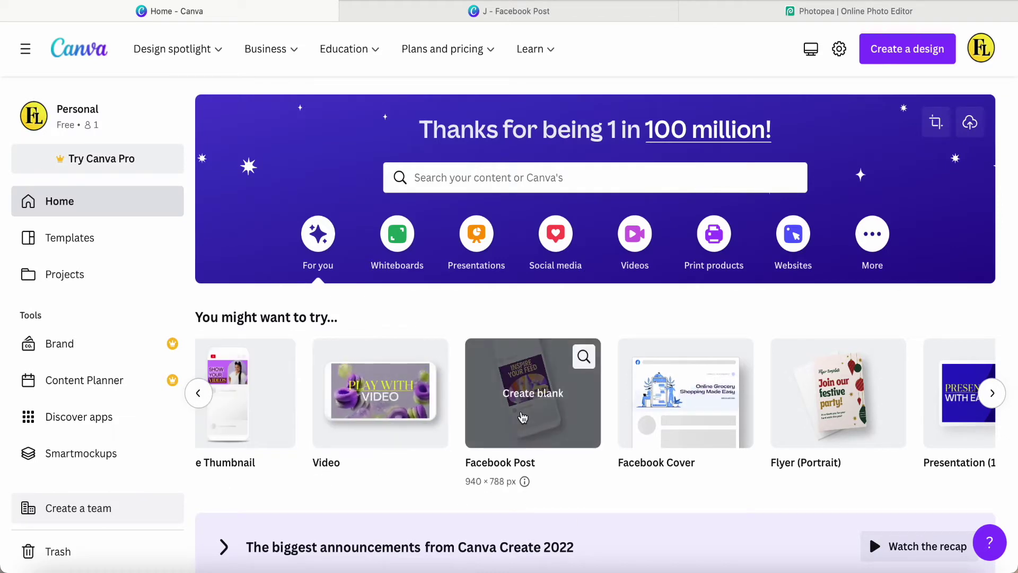
left_click(565, 11)
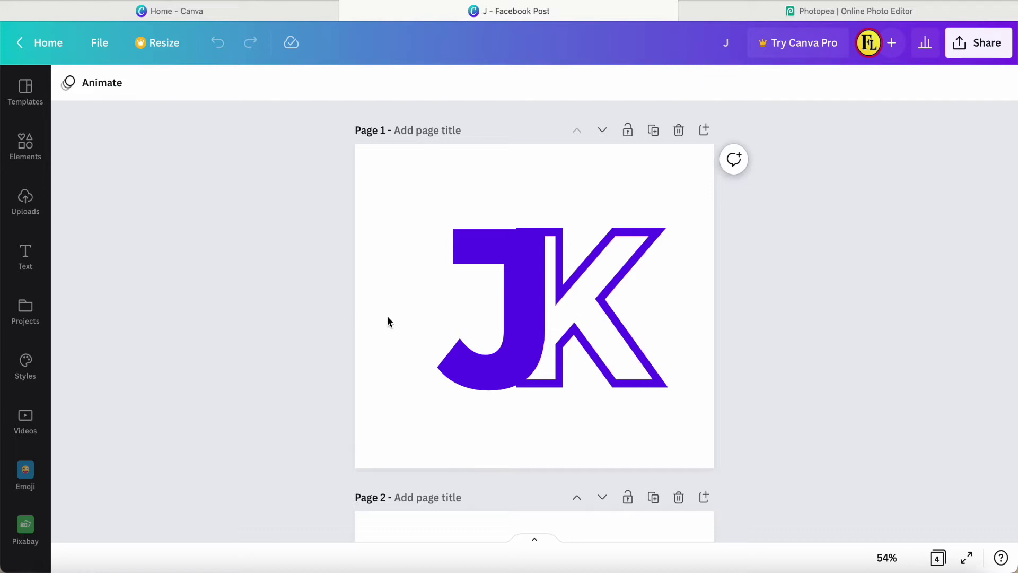
Select the J inside the JK group and ungroup it, separating the J and K.
double_click(482, 317)
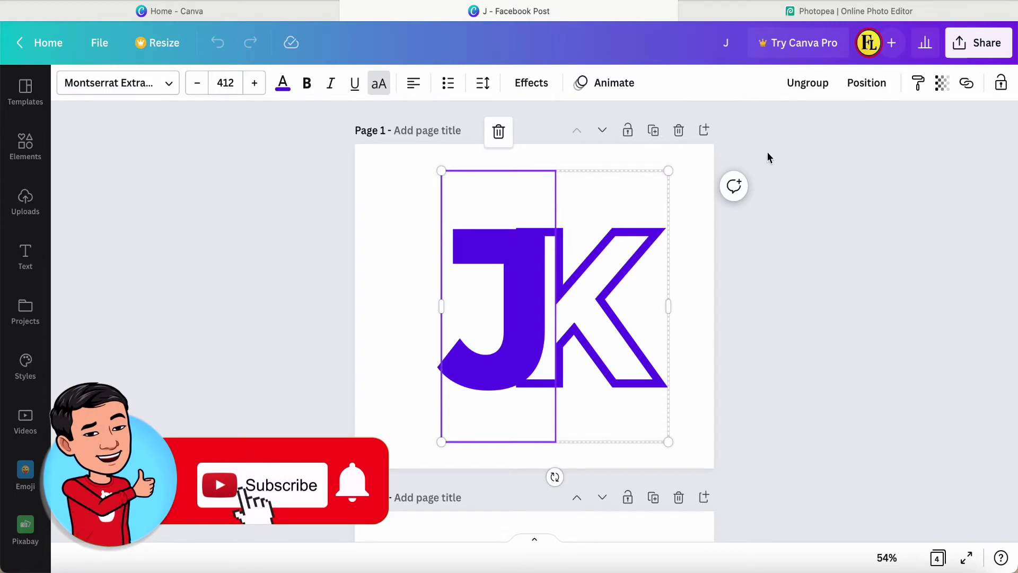
left_click(815, 90)
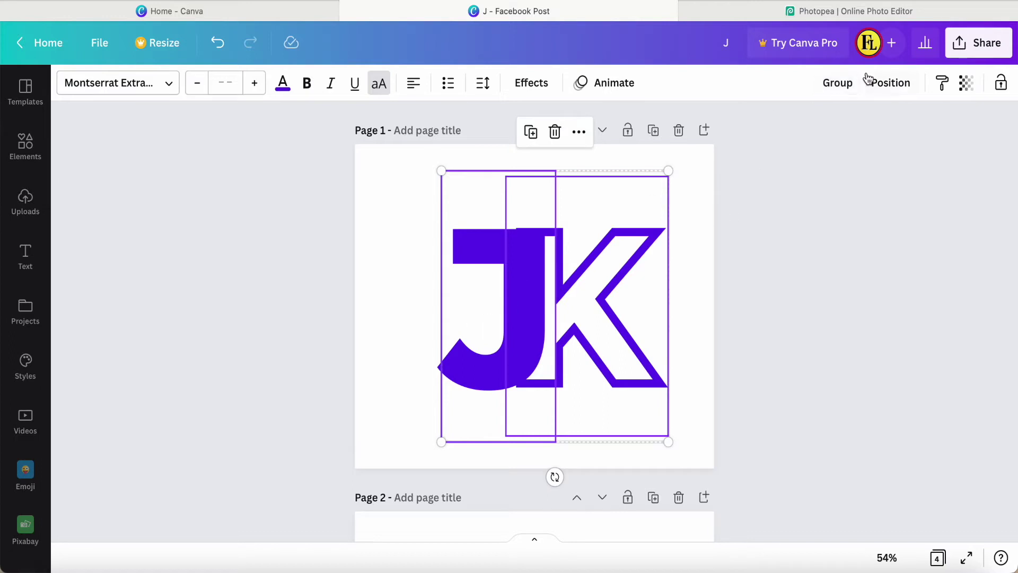
Move the solid J left, away from the outlined K.
left_click(401, 339)
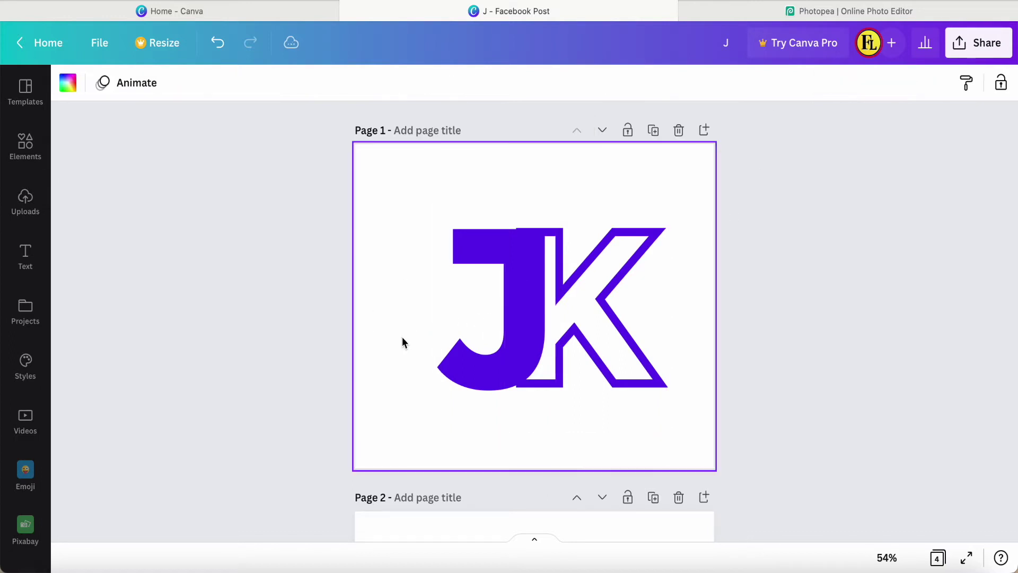
left_click(481, 328)
left_click_drag(481, 328, 431, 325)
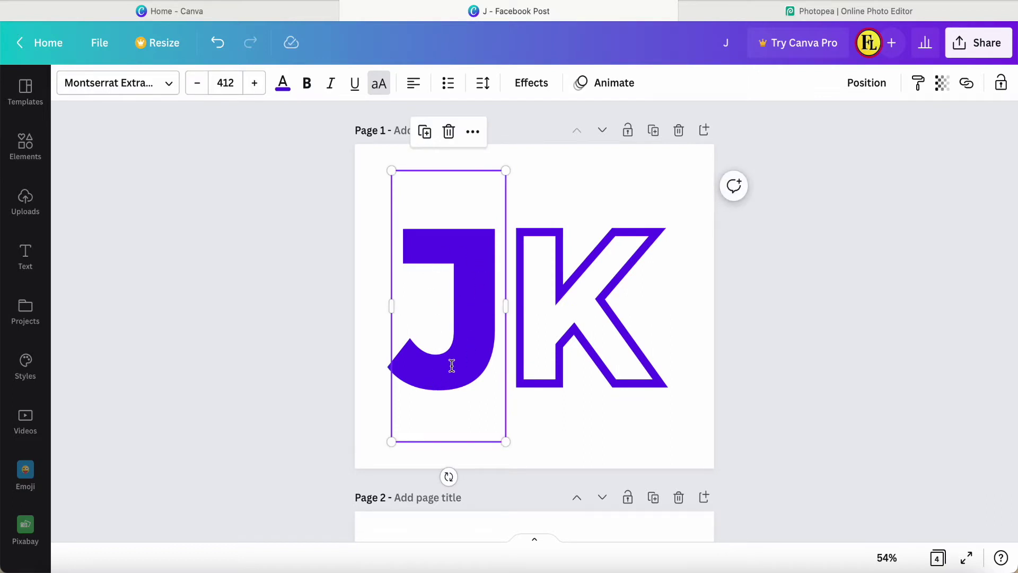
scroll(120, 119, "up", 5)
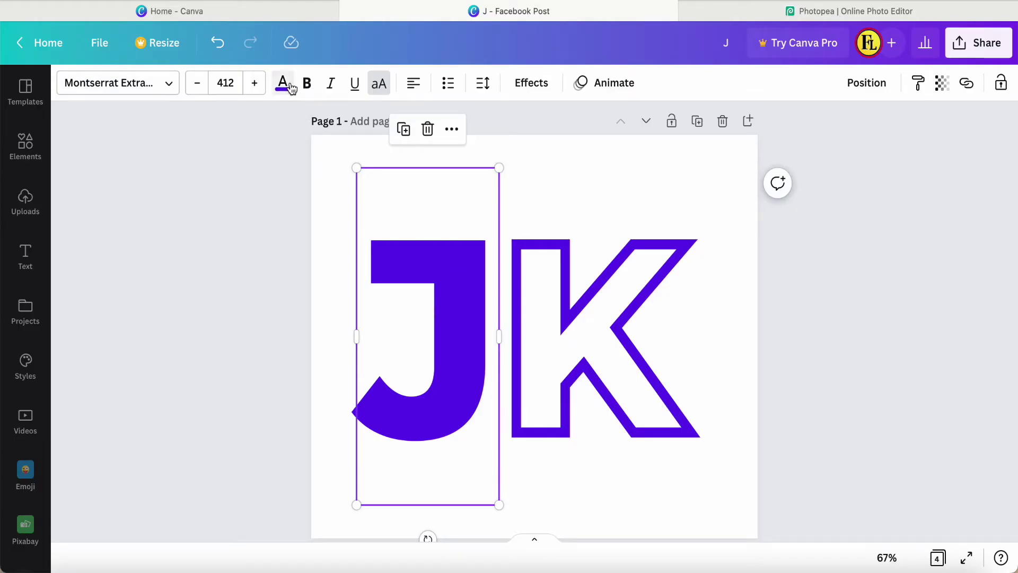
left_click(283, 84)
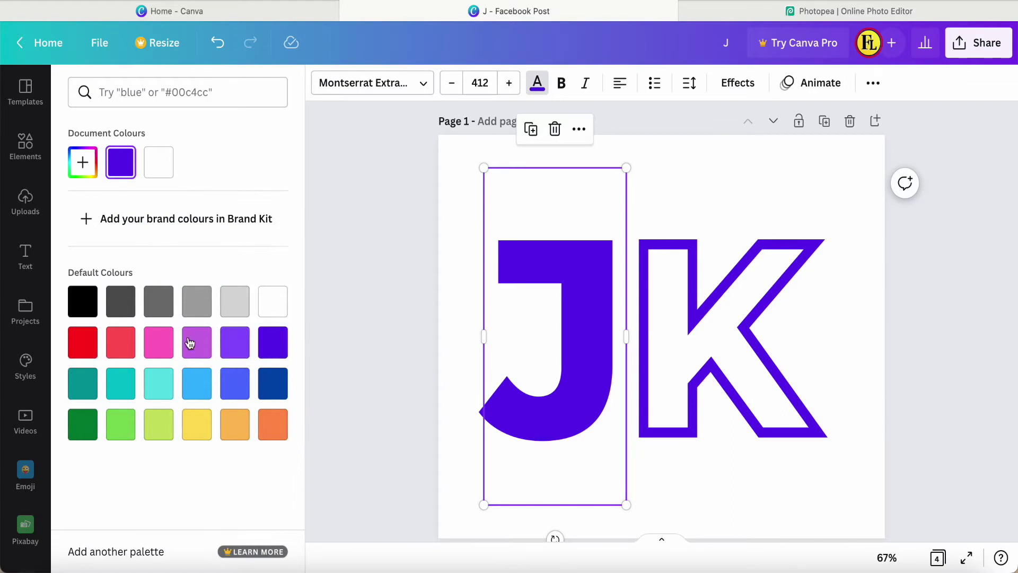
left_click(364, 260)
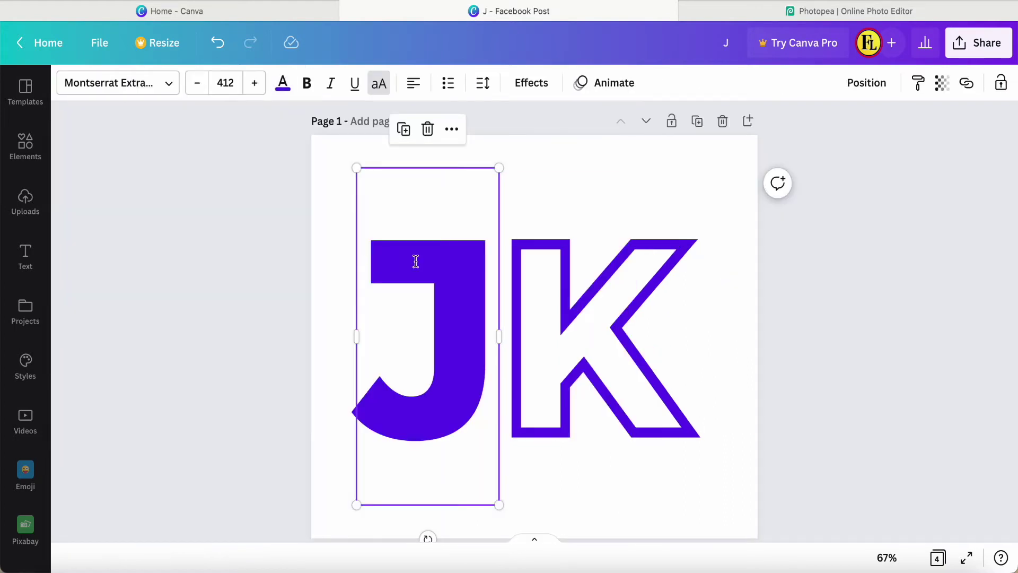
Resize the hollow K to font size 394 and set its outline thickness to 51.
left_click(561, 321)
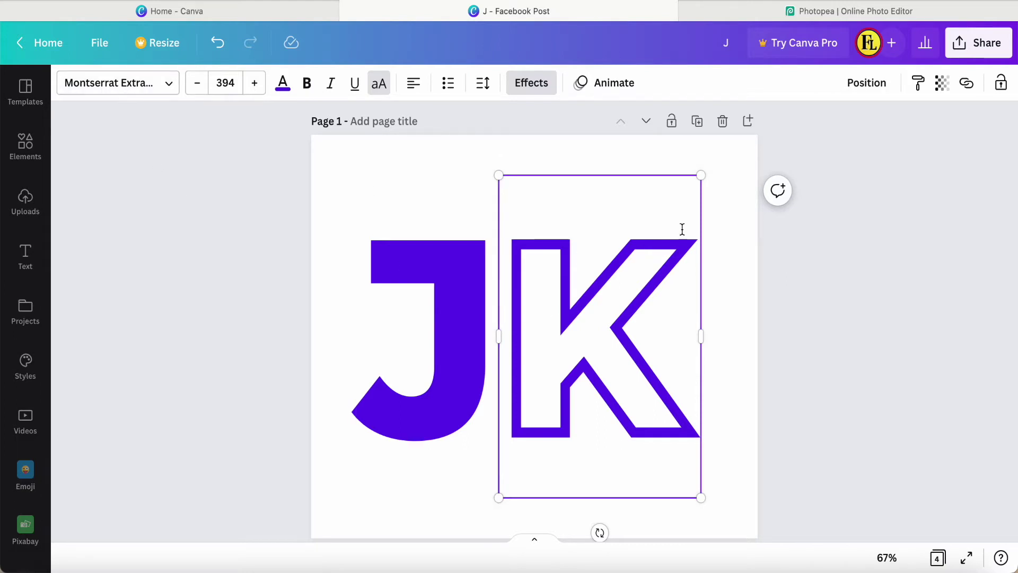
mouse_move(701, 176)
left_mouse_down()
mouse_move(661, 232)
mouse_move(697, 178)
left_mouse_up()
left_click(538, 85)
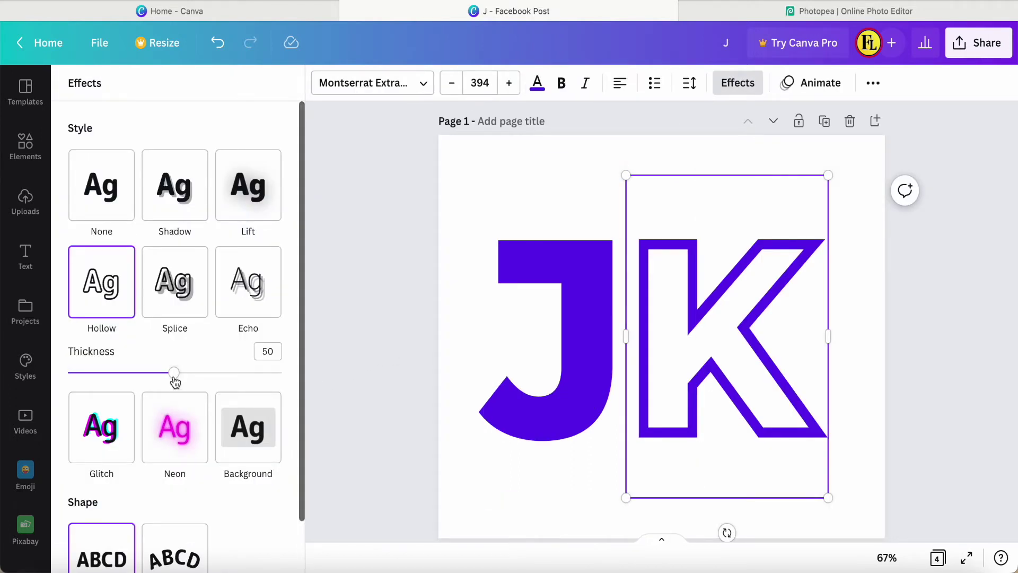
mouse_move(174, 376)
left_mouse_down()
mouse_move(209, 377)
mouse_move(175, 377)
left_mouse_up()
Drag the solid J back right so it overlaps the K.
left_click(352, 344)
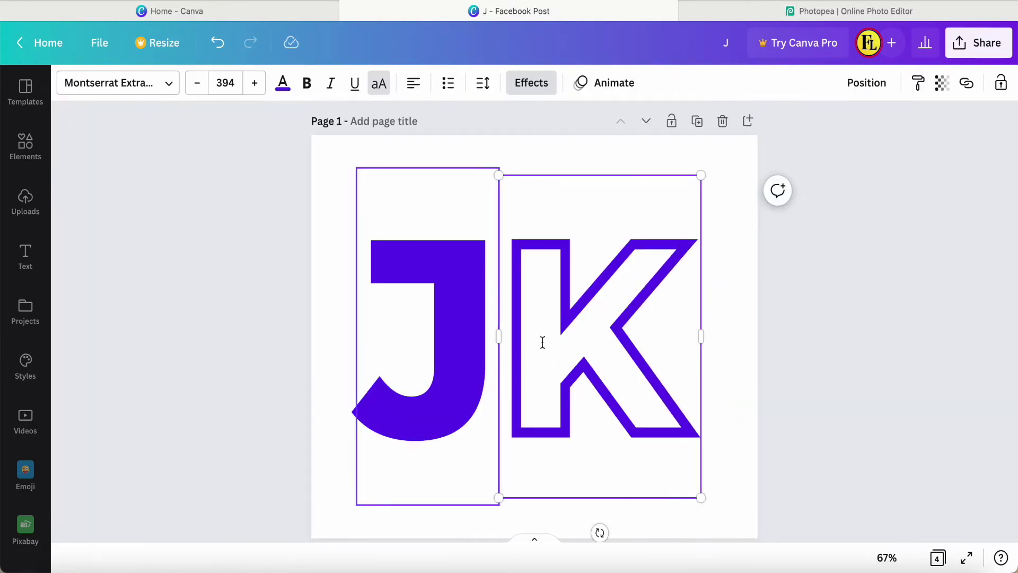
left_click(454, 349)
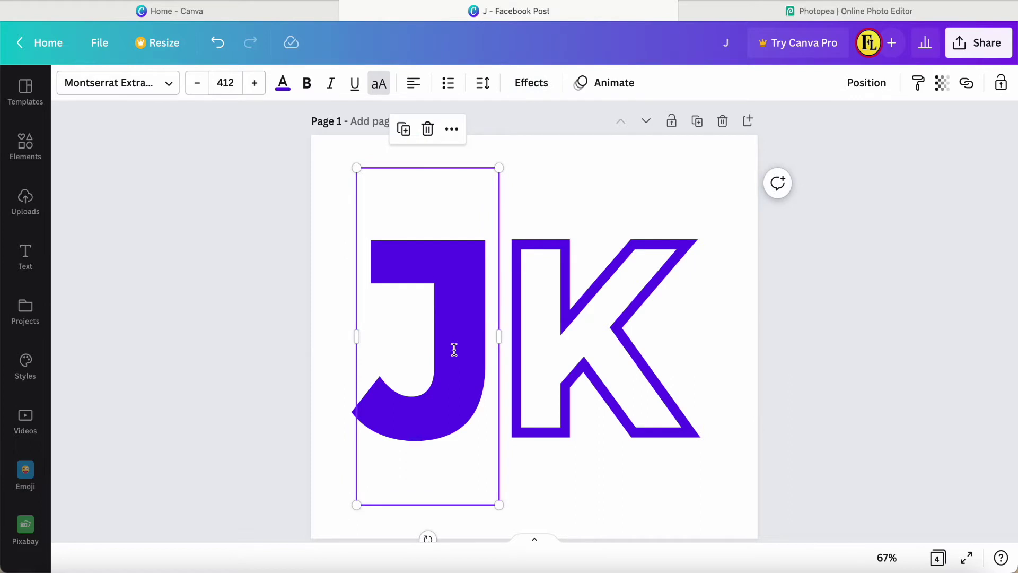
left_click_drag(454, 349, 518, 348)
left_click(322, 354)
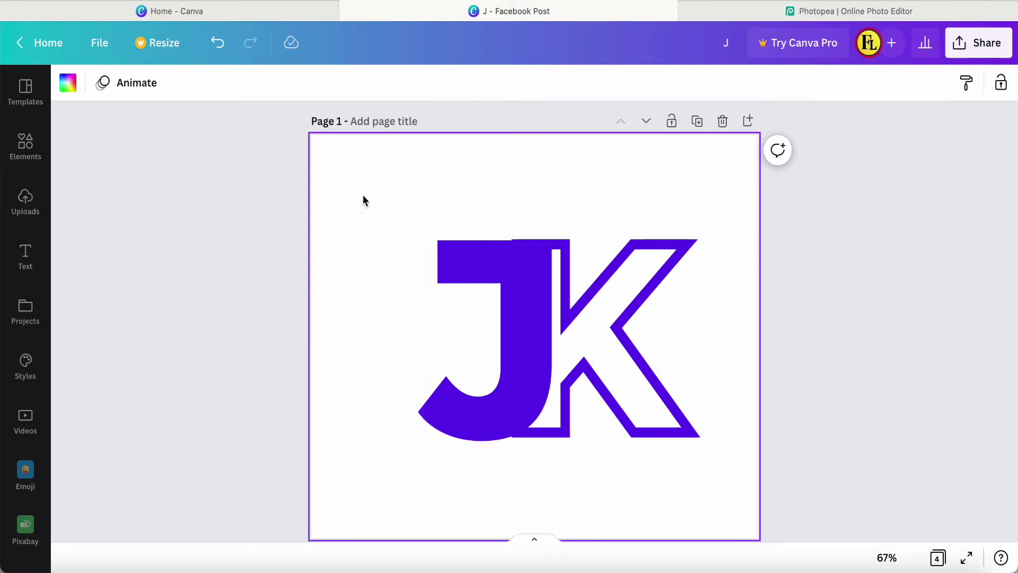
Move the J and K together up and left to a higher, centred spot.
left_click_drag(376, 193, 699, 432)
left_click_drag(550, 370, 526, 340)
left_click(177, 409)
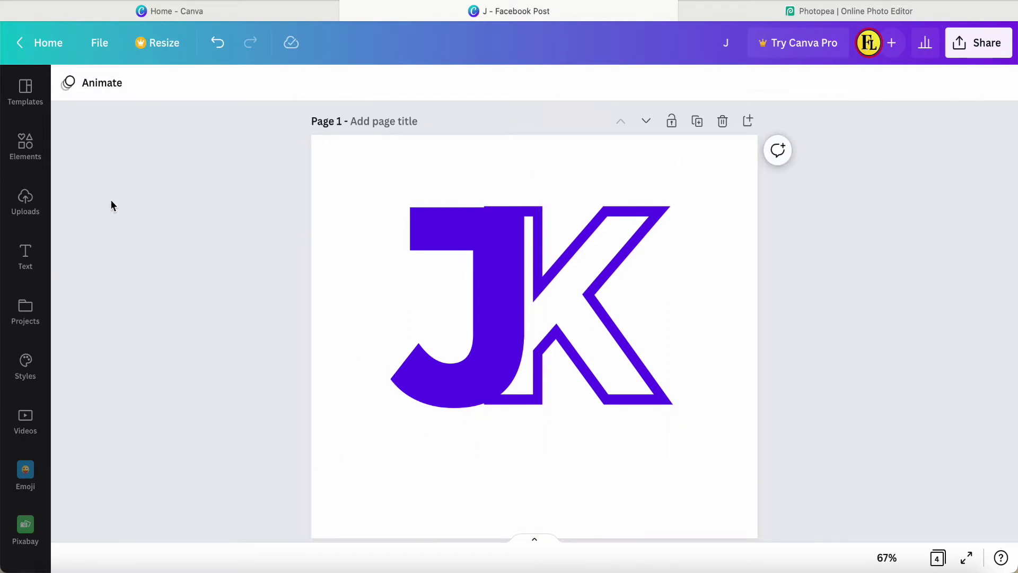
left_click(25, 256)
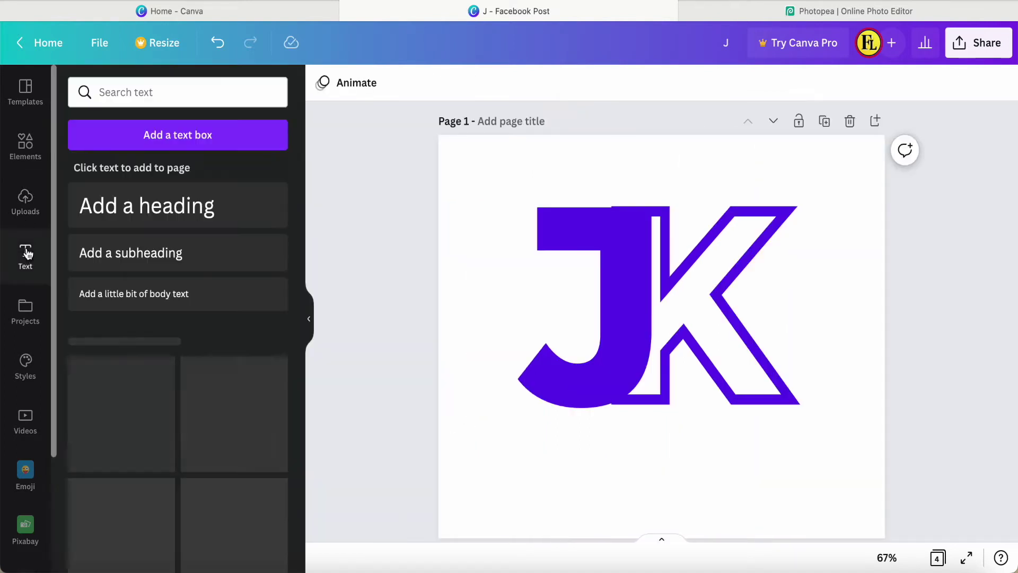
Add a heading below the JK letters reading 'Construction PTD'.
left_click(155, 203)
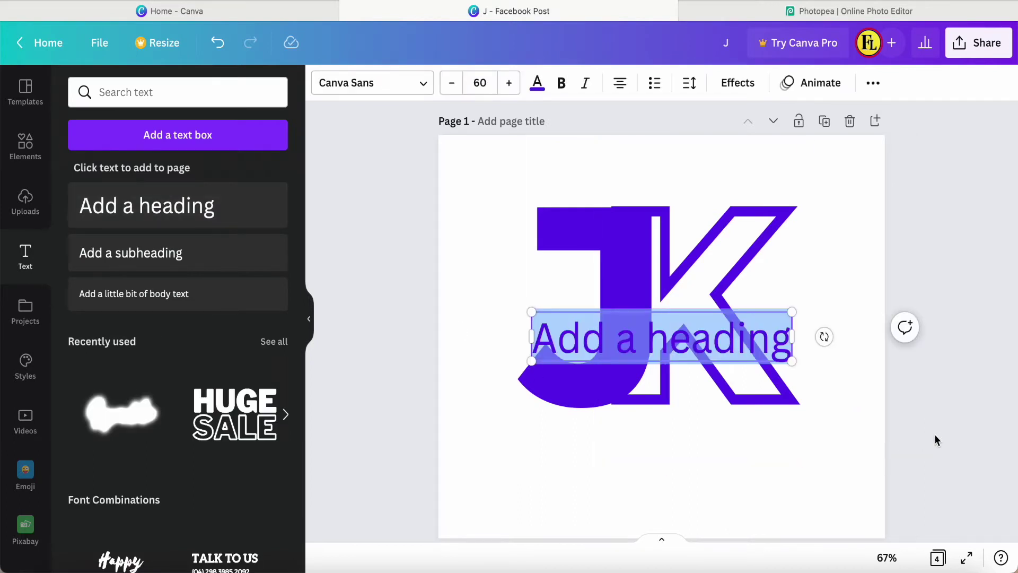
left_click_drag(678, 336, 677, 438)
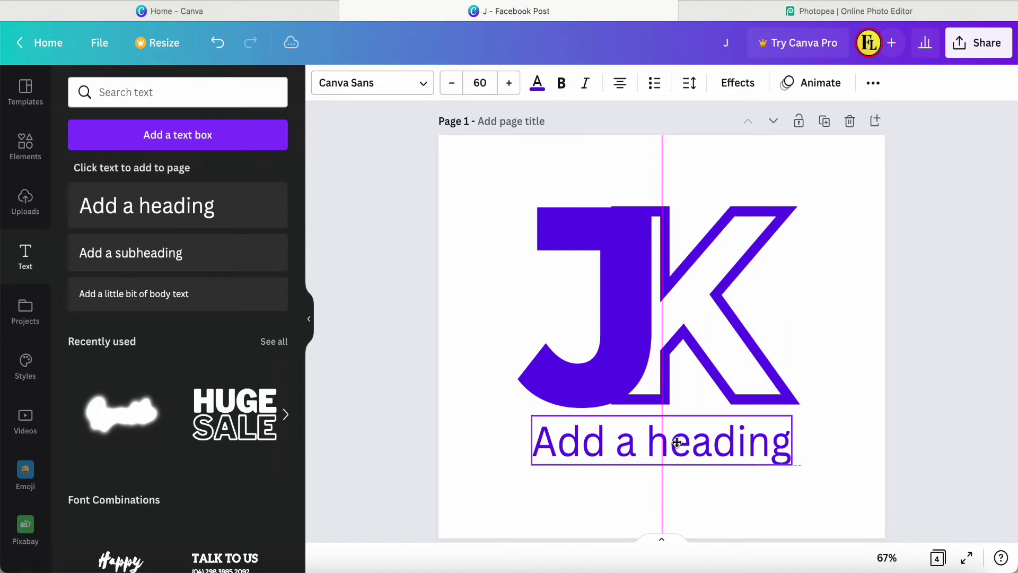
double_click(734, 452)
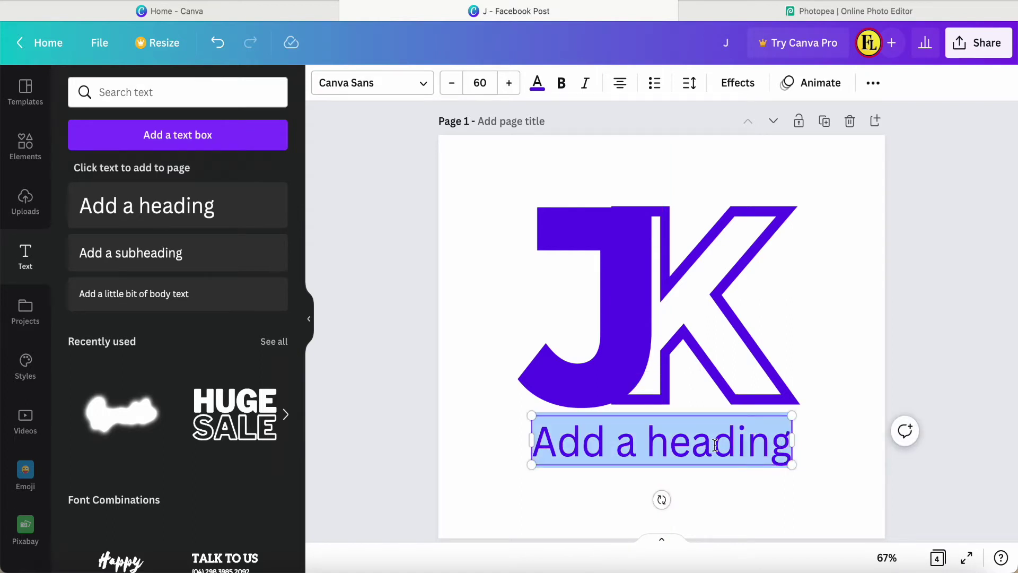
type("Constr")
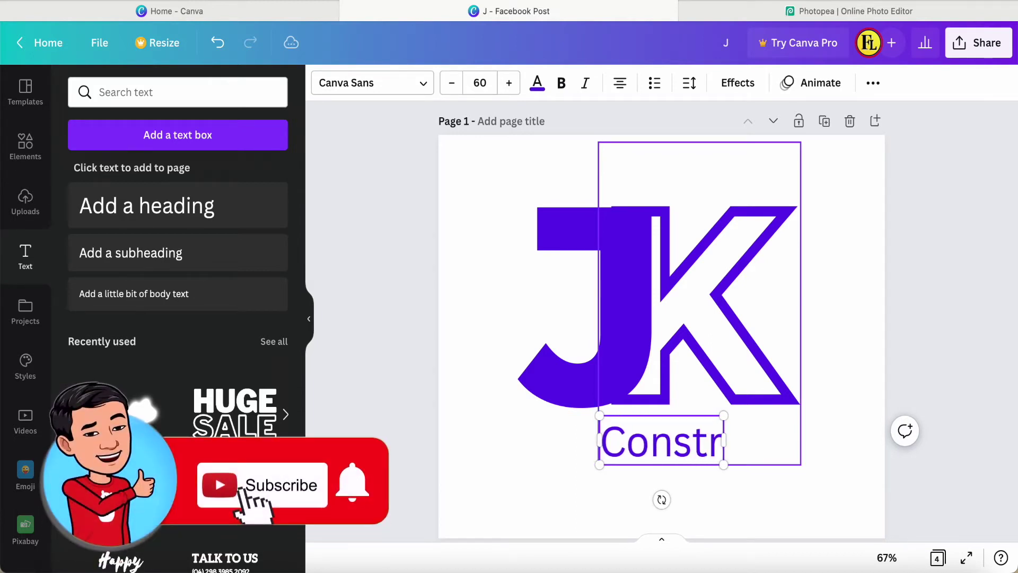
type("uctio")
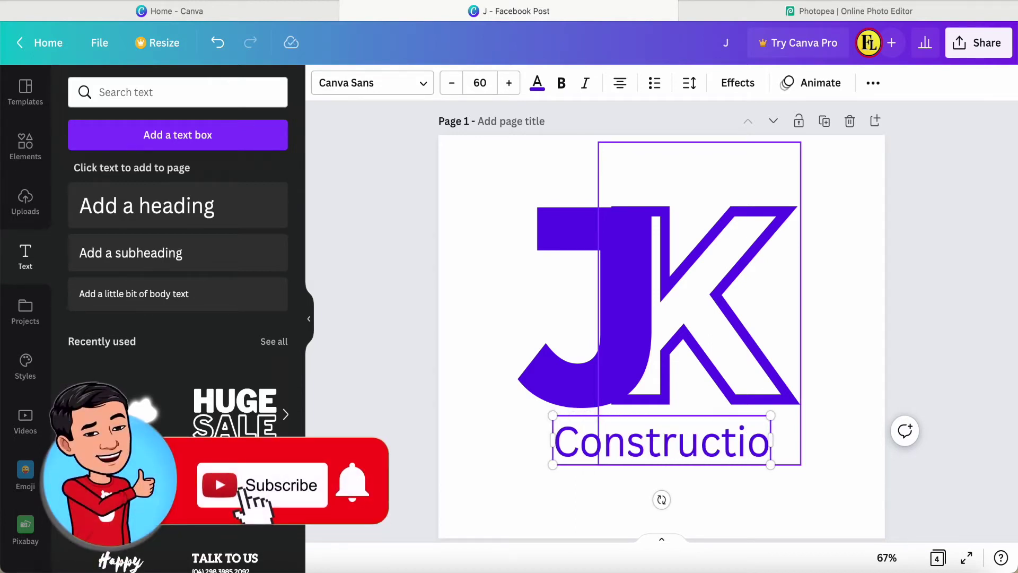
type("n")
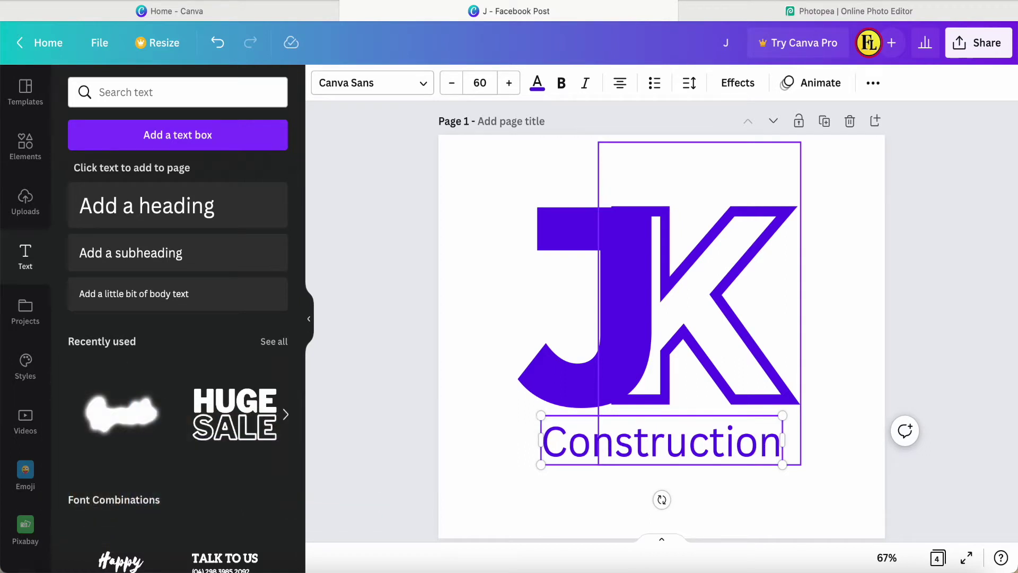
type(" p")
key("BackSpace")
key("BackSpace")
type("PTd")
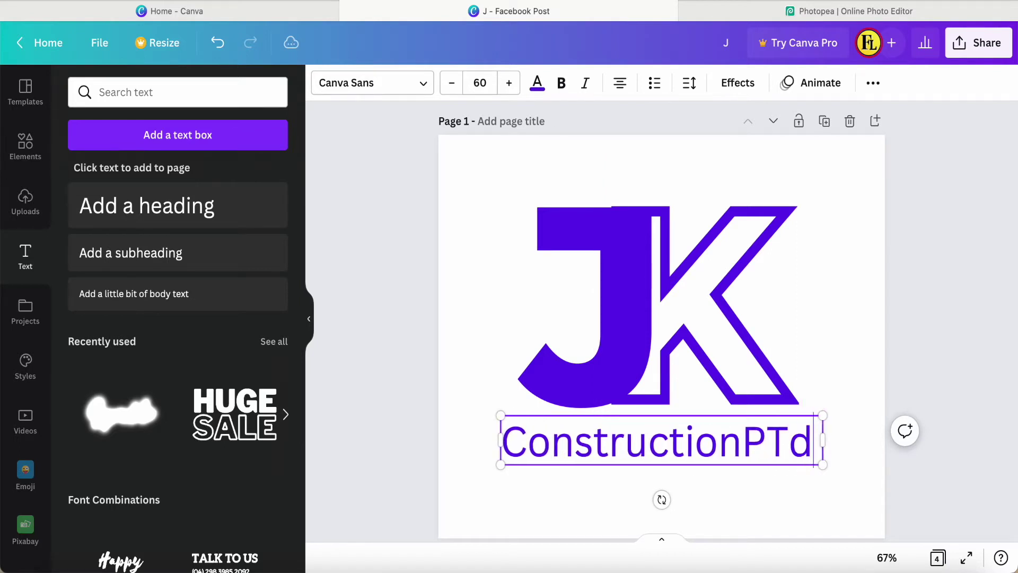
key("BackSpace")
type("D")
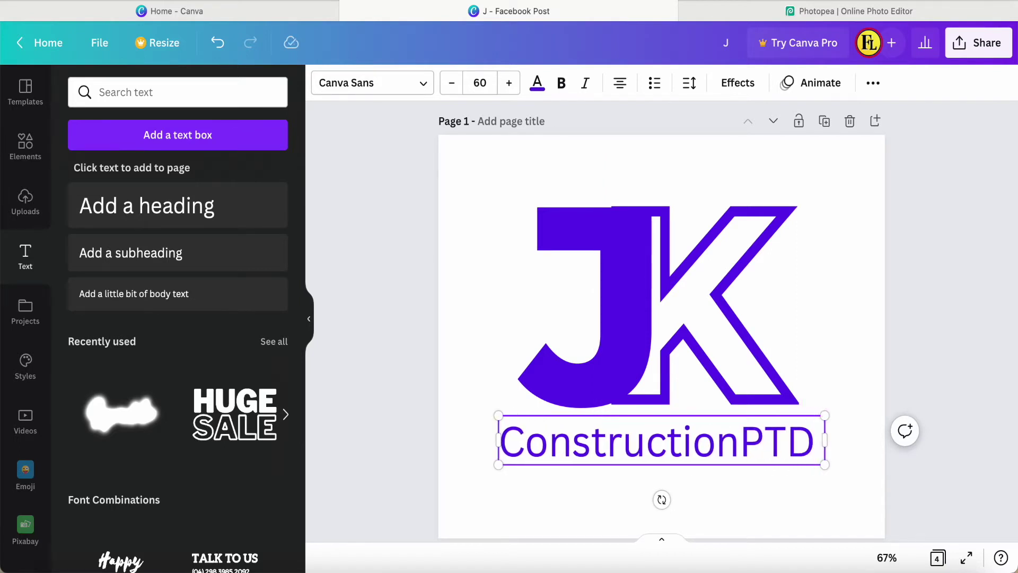
key("Left")
key("Left")
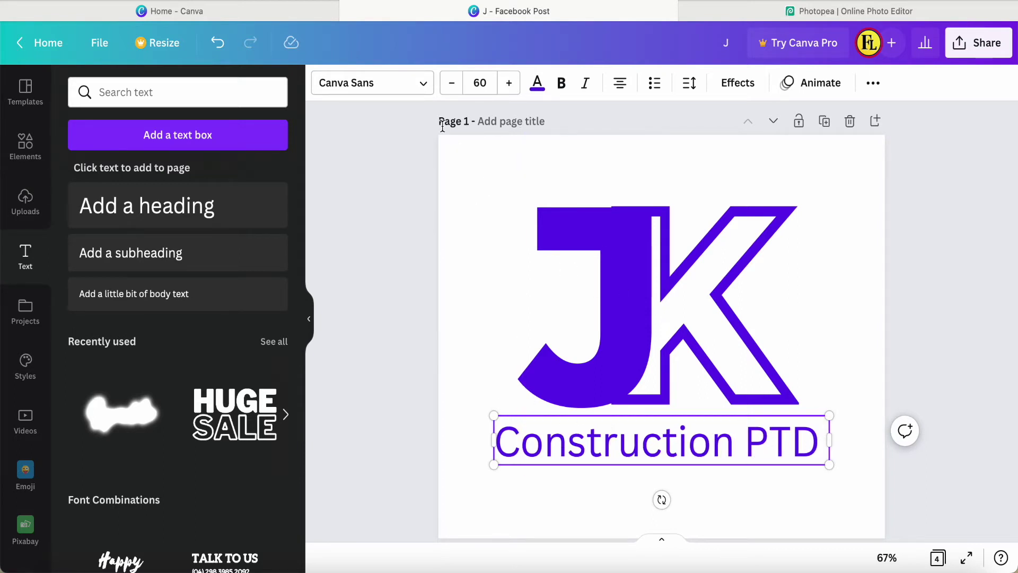
Set the Construction PTD heading font to Montserrat Semi-Bold.
left_click(427, 87)
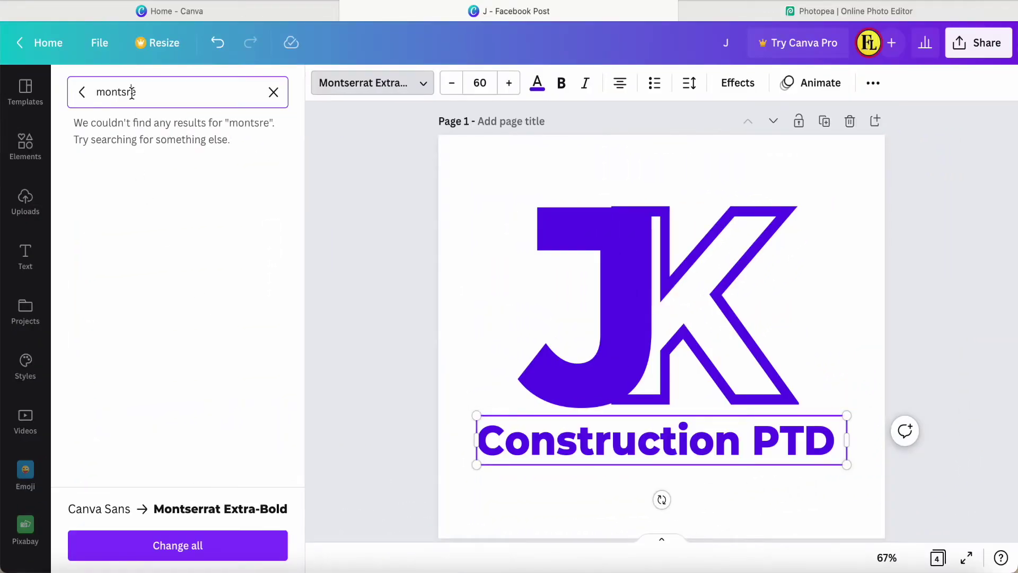
left_click(132, 92)
key("BackSpace")
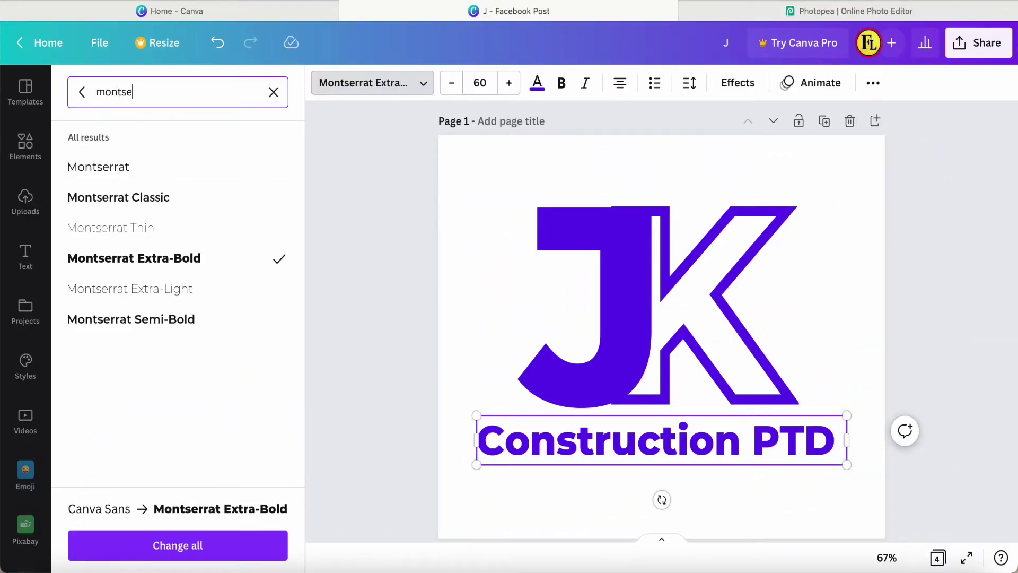
left_click(132, 320)
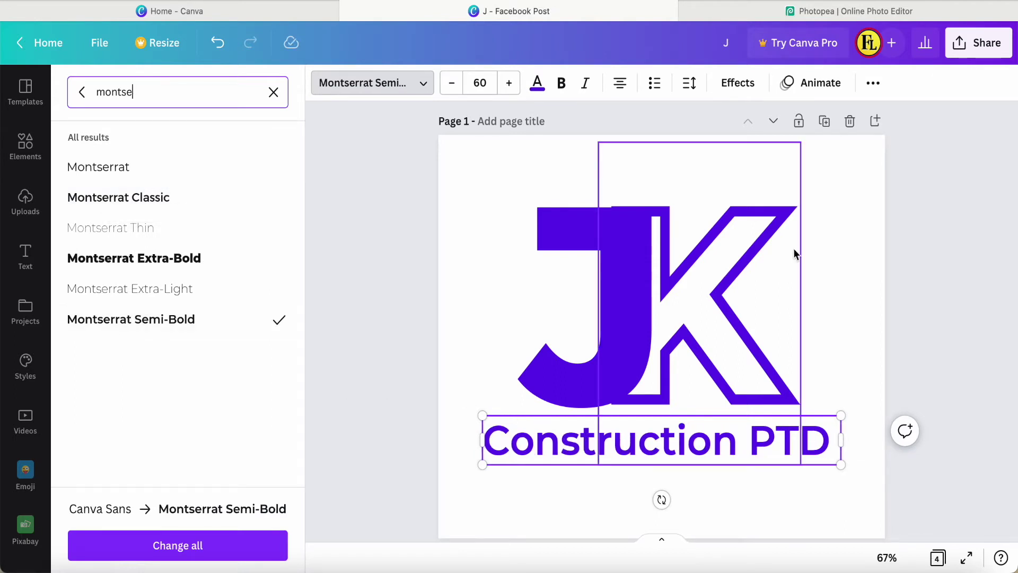
Enlarge the J and K letters and line the K up beside the J.
left_click(603, 333)
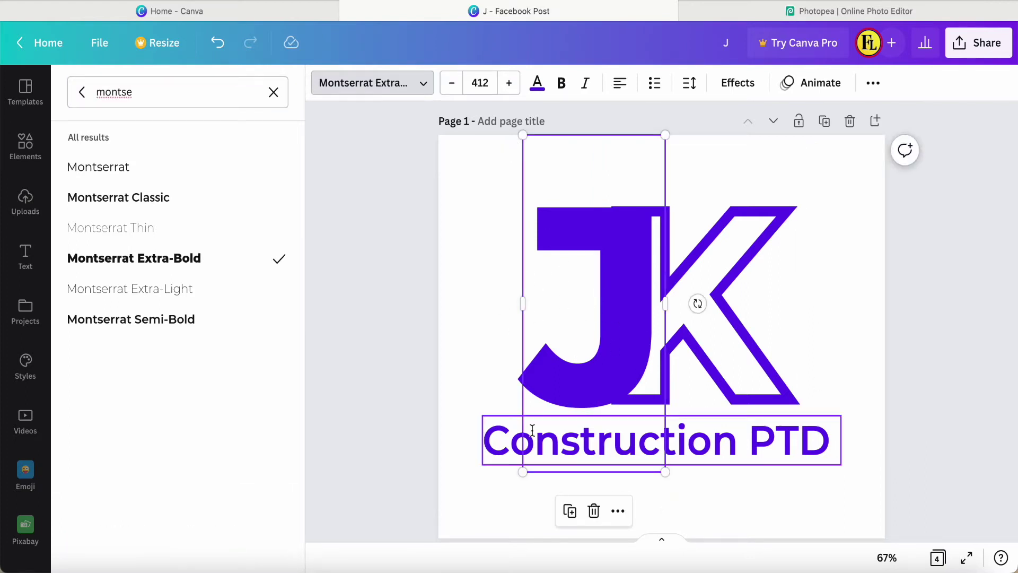
left_click_drag(522, 472, 463, 518)
left_click(696, 342)
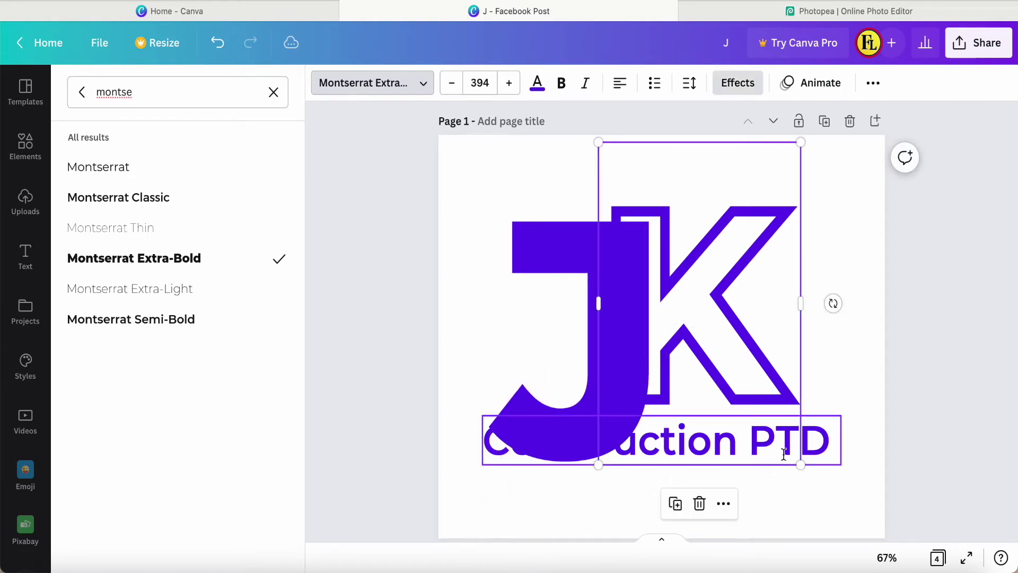
mouse_move(733, 357)
left_mouse_down()
mouse_move(736, 343)
mouse_move(741, 355)
left_mouse_up()
left_click_drag(805, 457, 845, 521)
left_click_drag(759, 341, 760, 353)
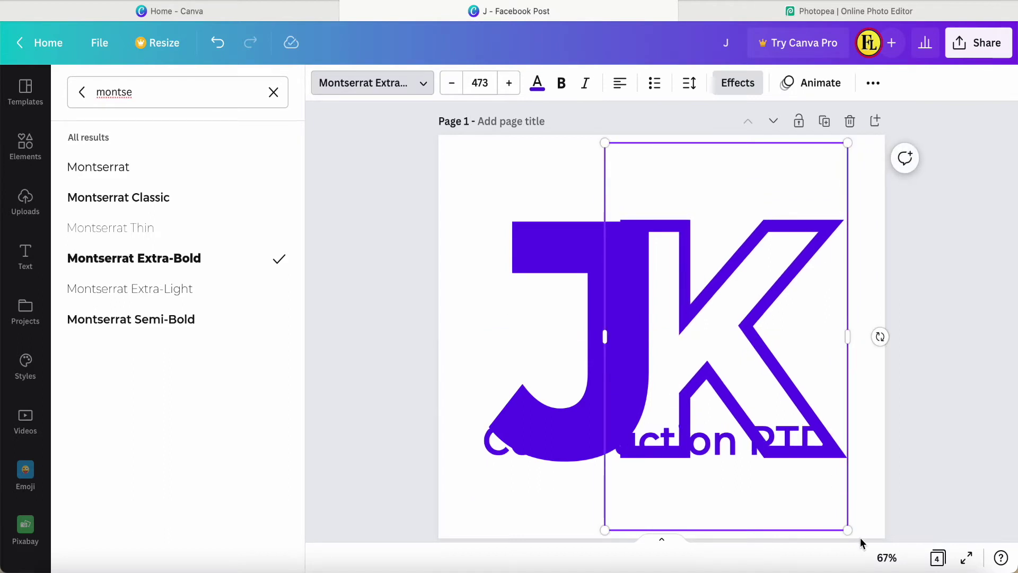
left_click_drag(848, 530, 837, 512)
left_click_drag(732, 339, 727, 336)
key("Escape")
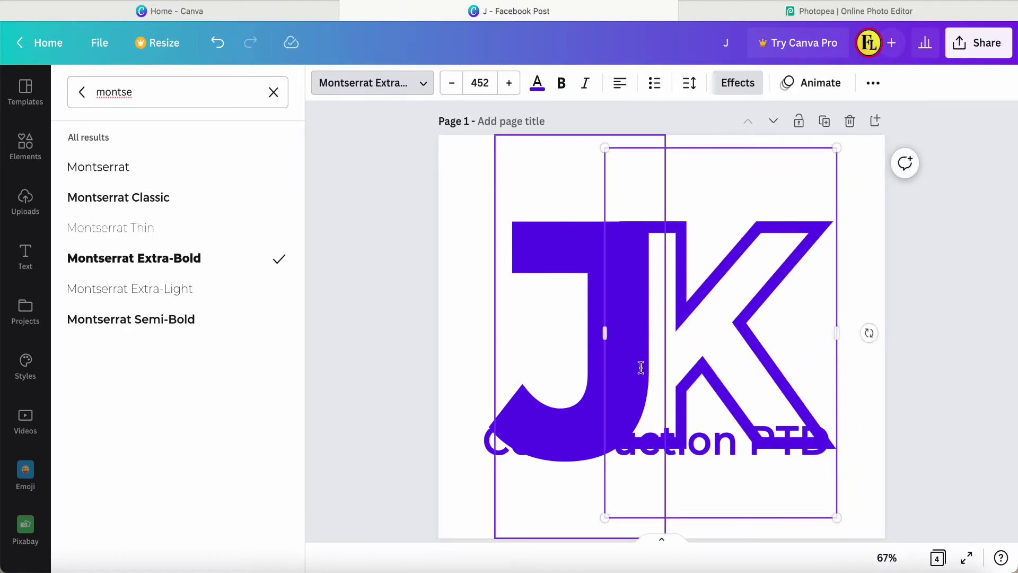
Move the Construction PTD line down beneath the enlarged letters.
left_click(734, 439)
left_click_drag(726, 442, 727, 485)
left_click(357, 392)
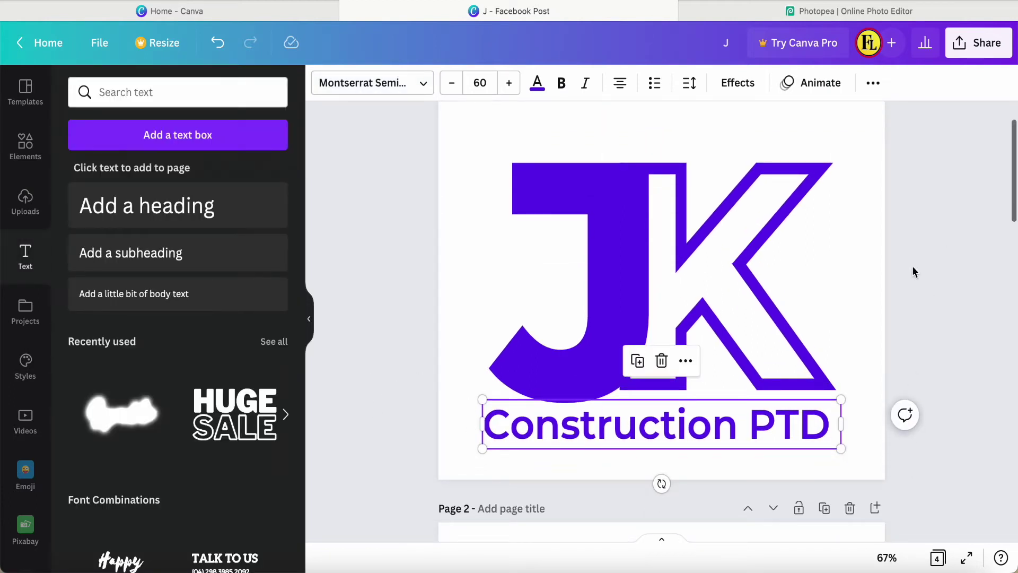
Copy the Construction PTD text and paste it below the JK logo on page 2.
left_click(758, 418)
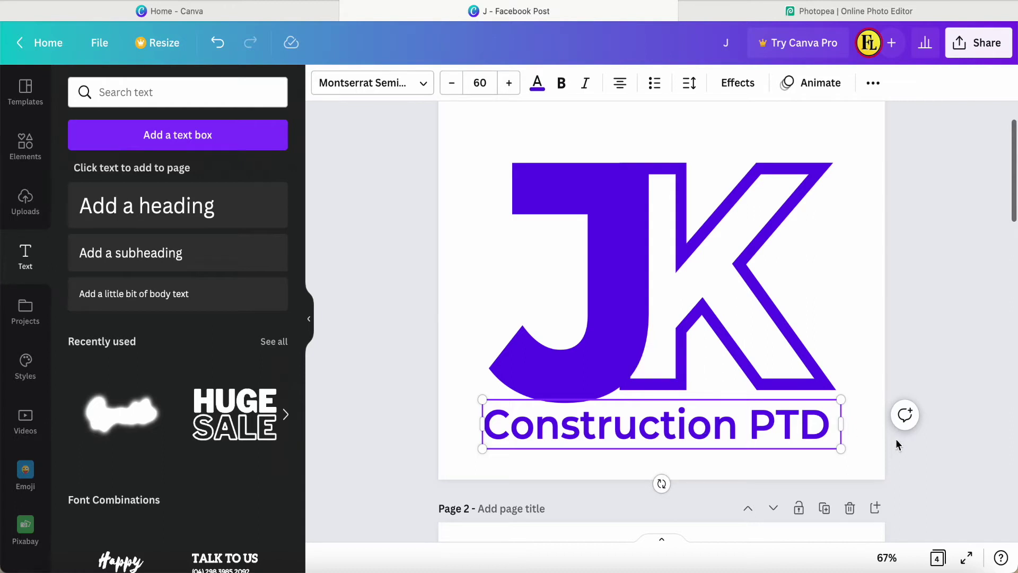
left_click(929, 482)
left_click(745, 420)
right_click(745, 420)
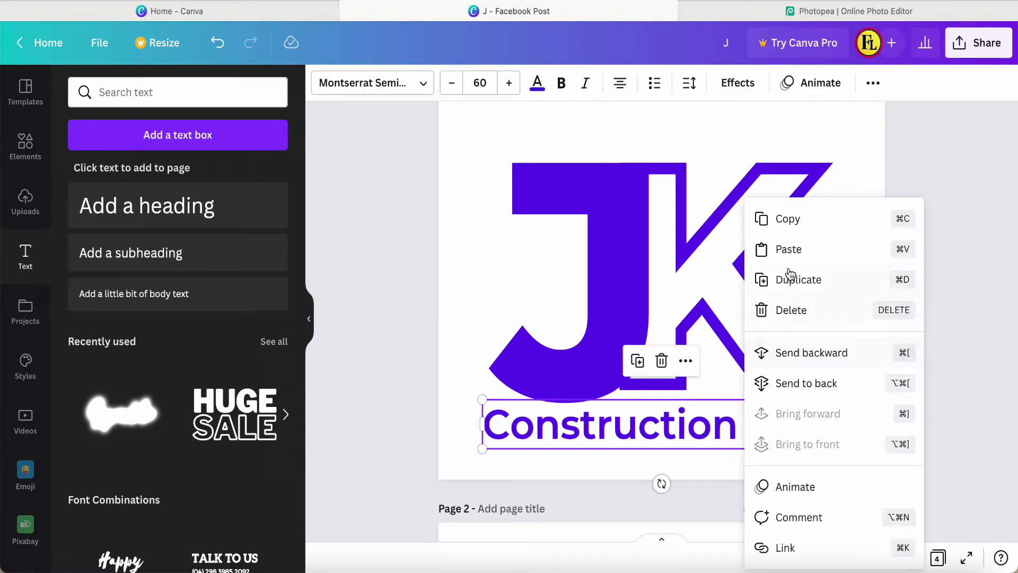
left_click(780, 219)
scroll(768, 268, "down", 8)
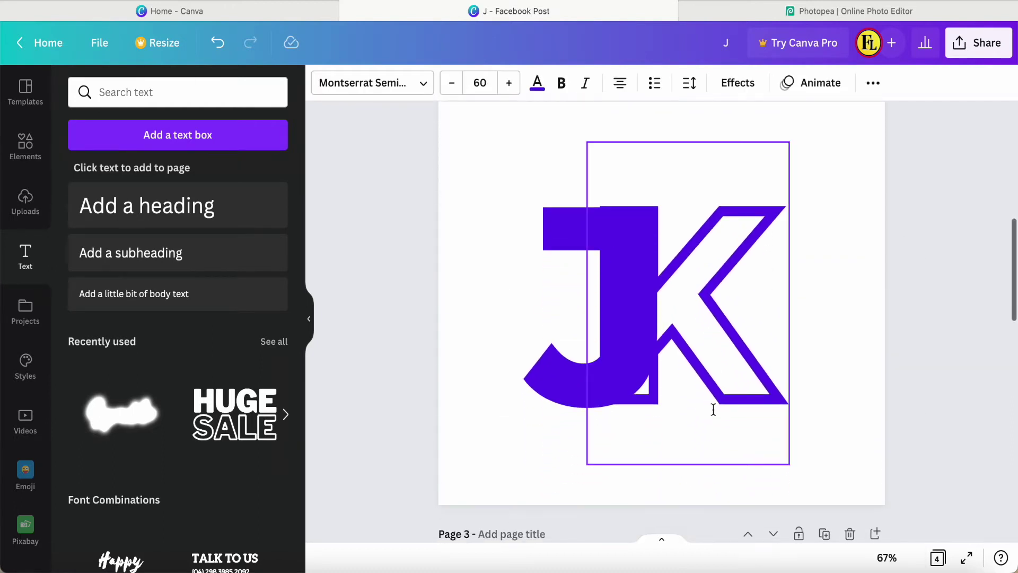
left_click(609, 403)
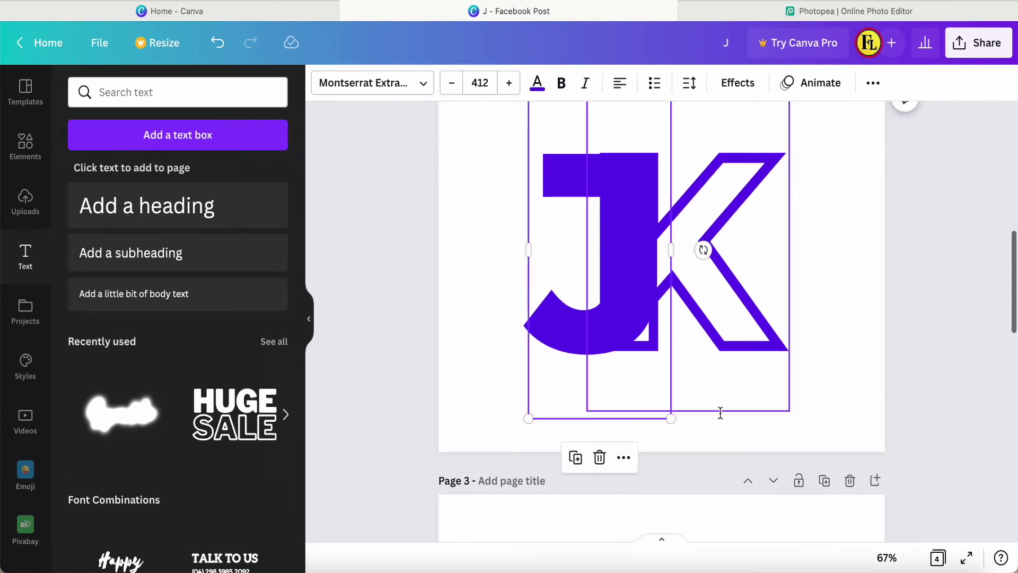
right_click(714, 433)
left_click(756, 434)
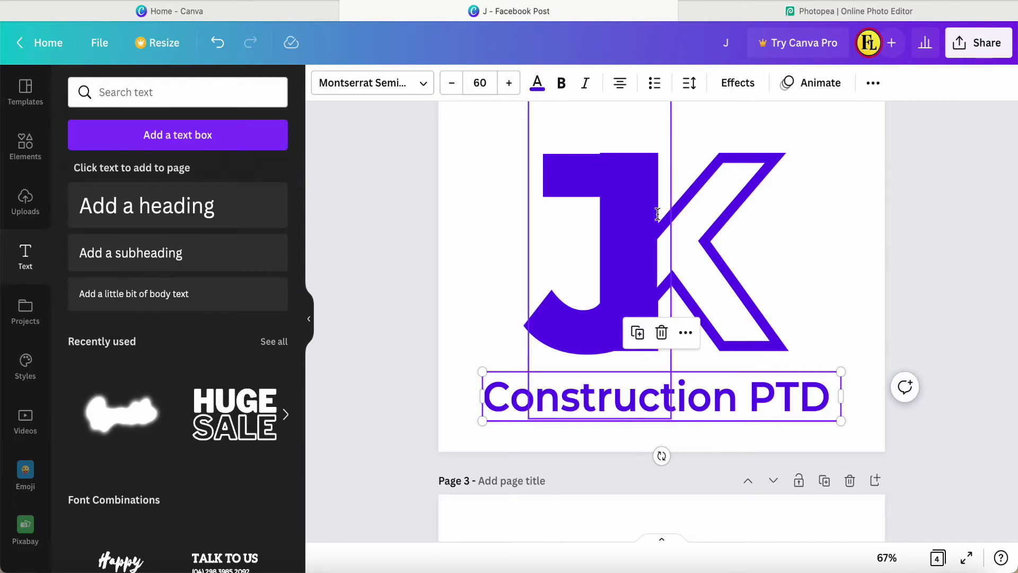
Paste the Construction PTD text below the JK logo on pages 3 and 4.
scroll(607, 249, "up", 1)
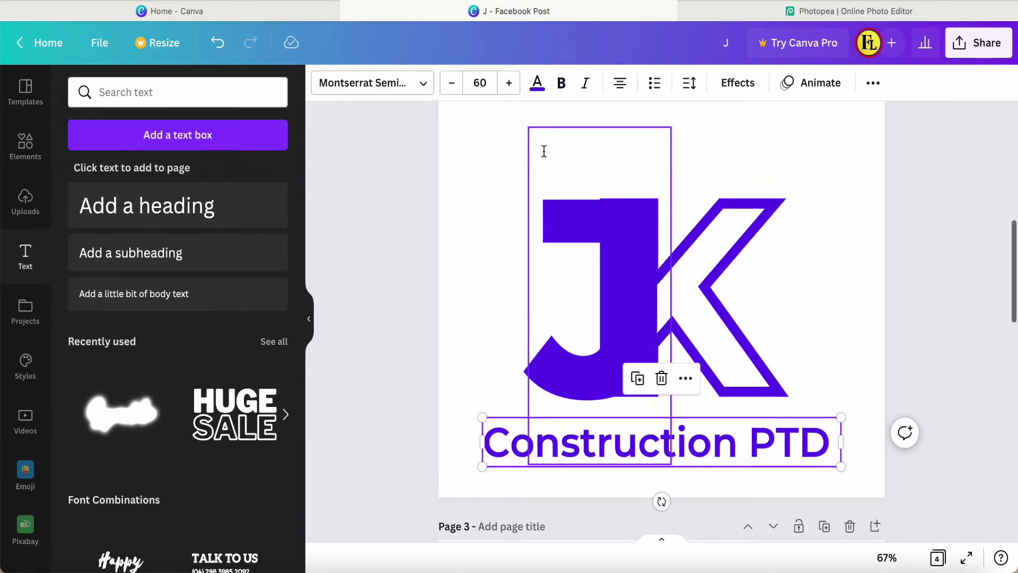
scroll(425, 375, "down", 5)
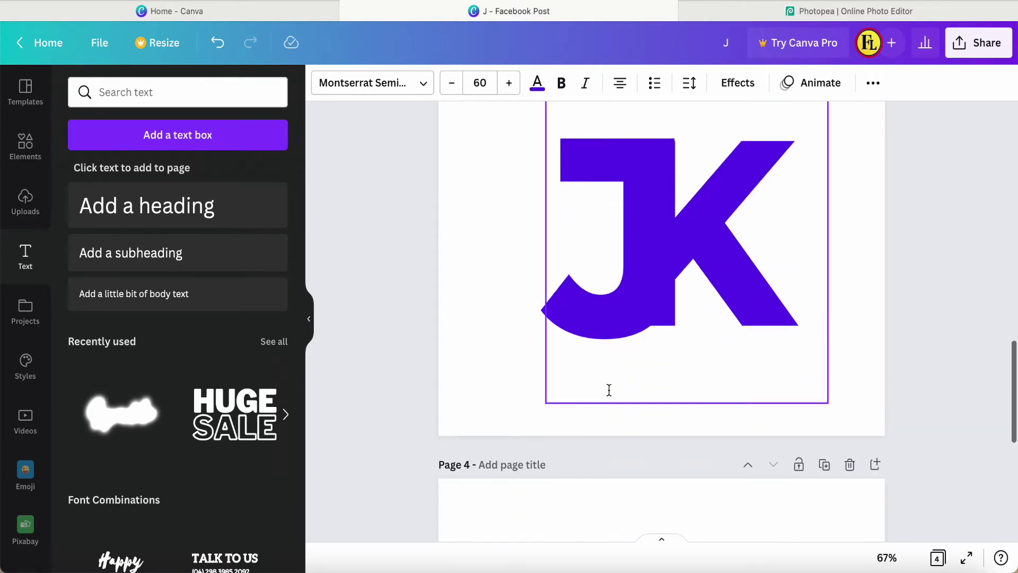
right_click(516, 401)
left_click(554, 428)
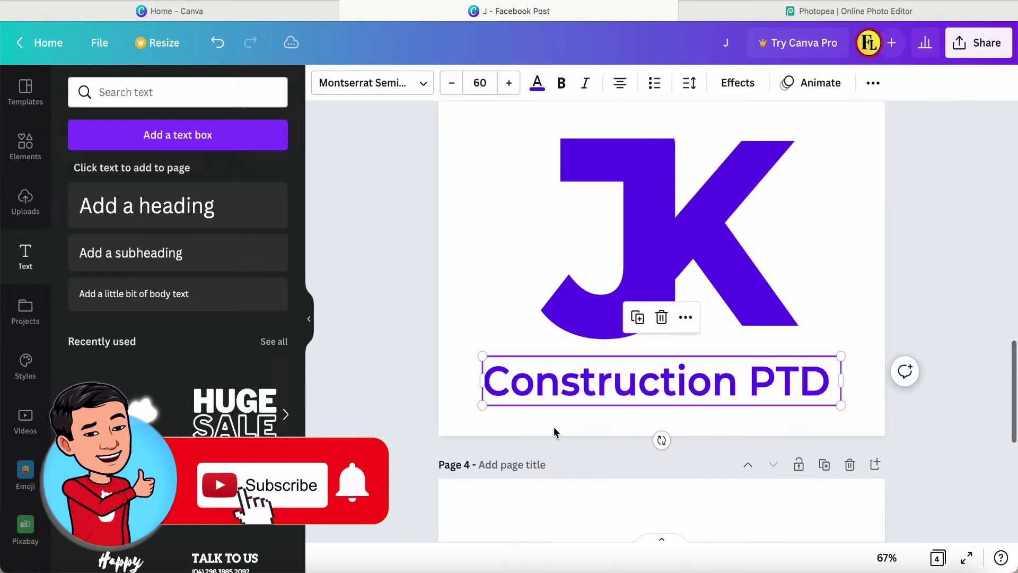
left_click(381, 395)
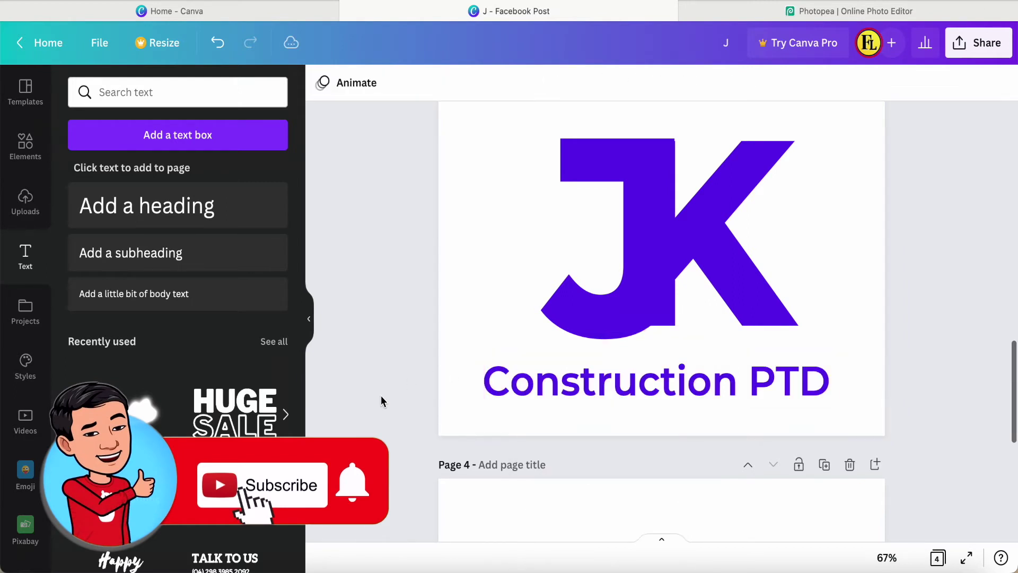
scroll(381, 396, "down", 5)
scroll(405, 407, "down", 3)
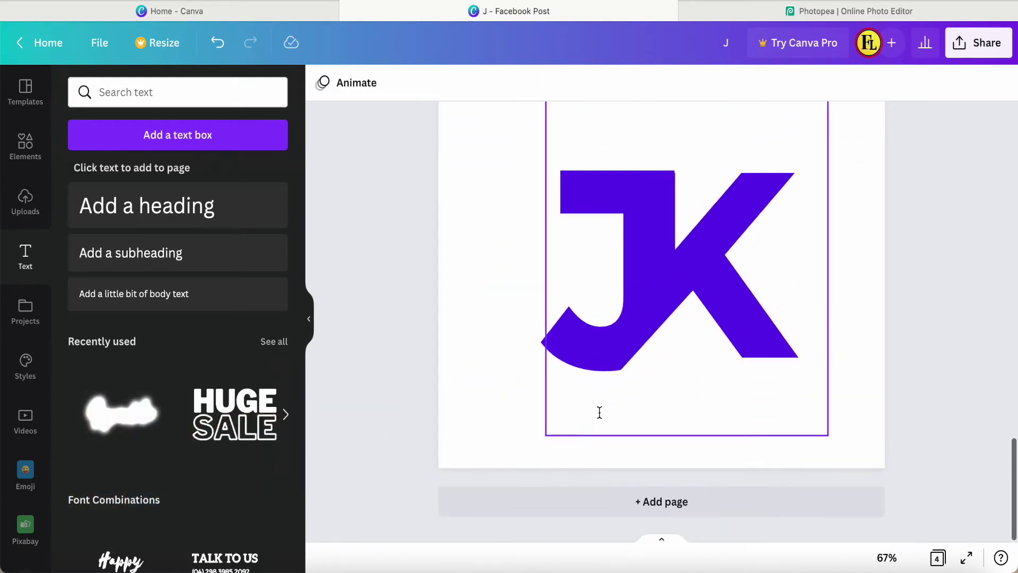
left_click(600, 411)
right_click(507, 434)
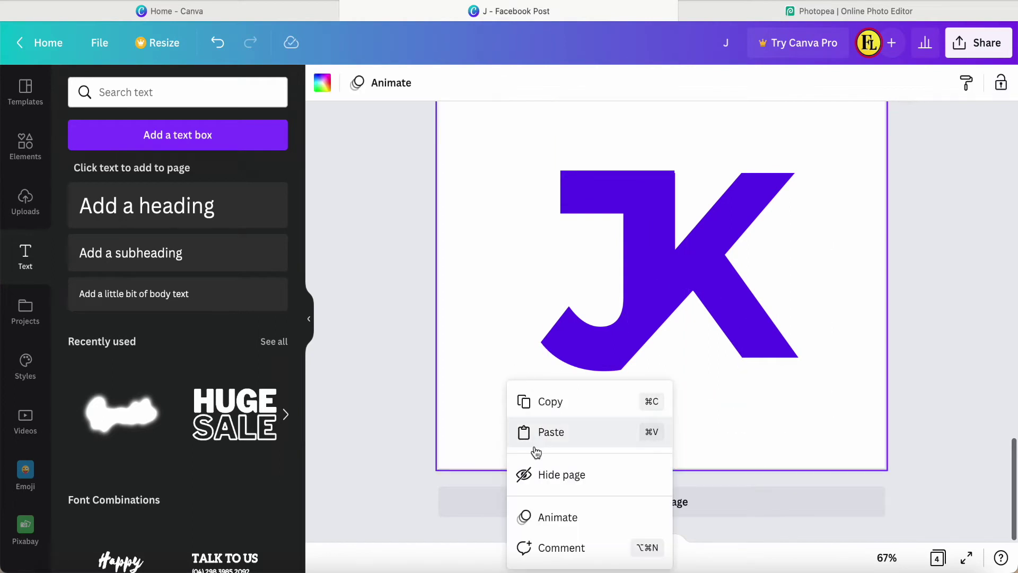
left_click(543, 432)
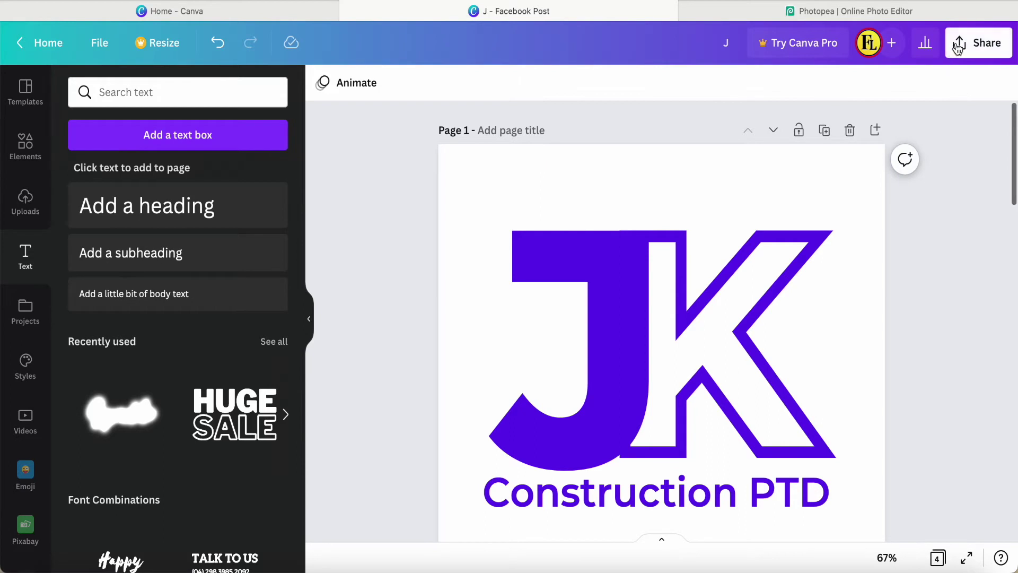
left_click(978, 43)
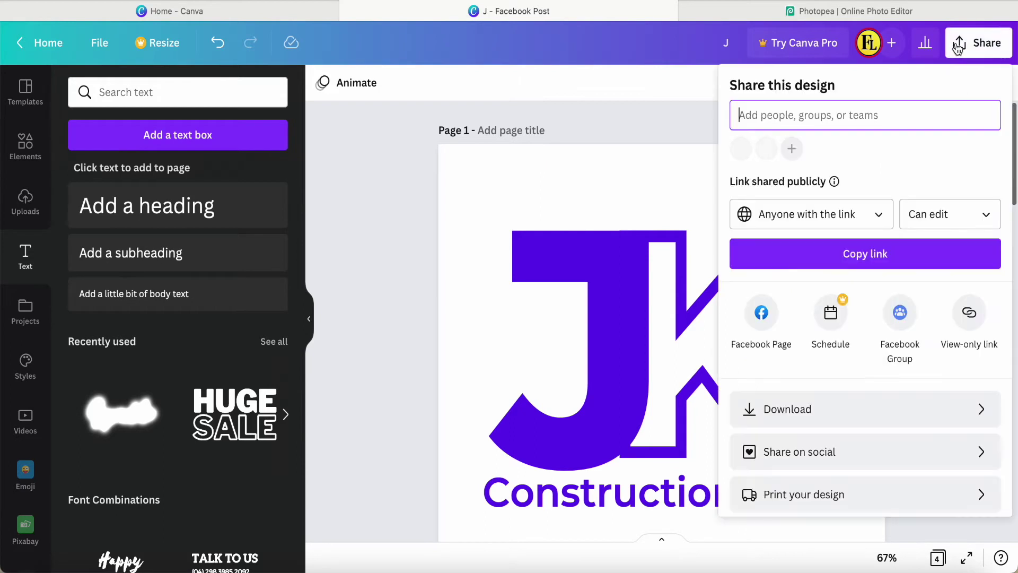
Download all four pages of the design as PNG images.
left_click(785, 427)
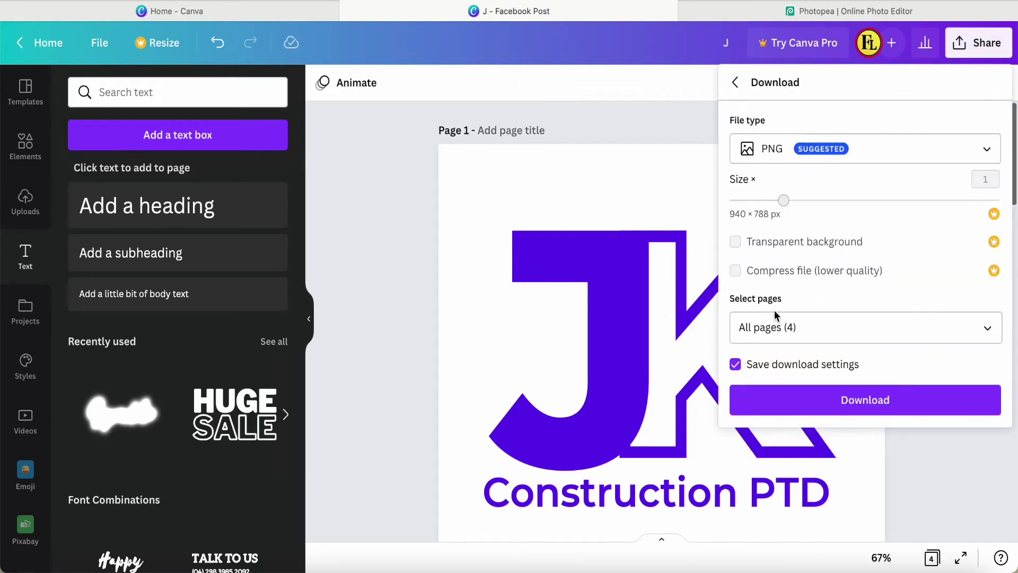
left_click(845, 402)
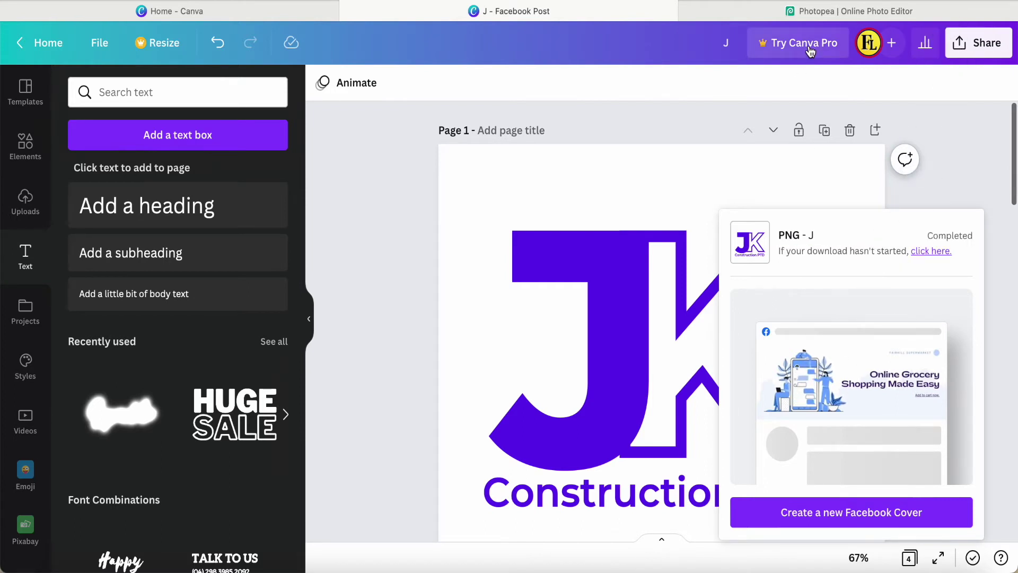
left_click(822, 15)
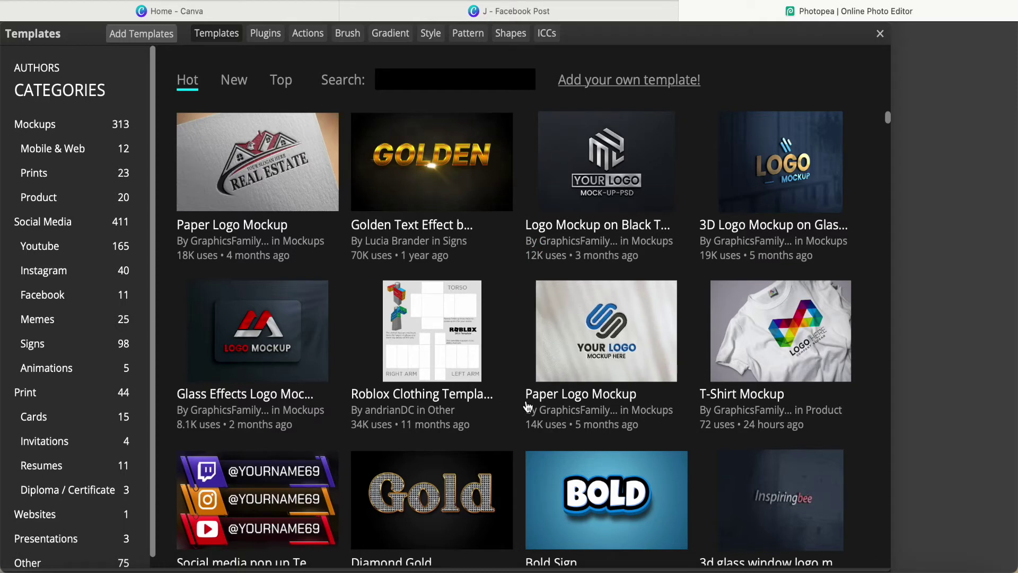
Open the 3D Logo Mockup on Glass Wall template in a new tab and close Templates.
left_click(781, 175)
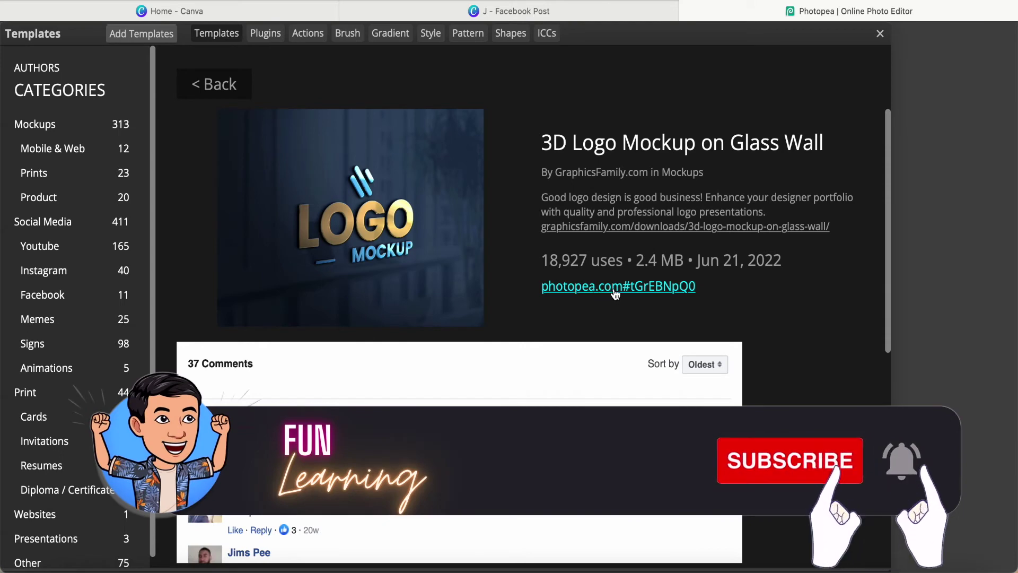
left_click(615, 289)
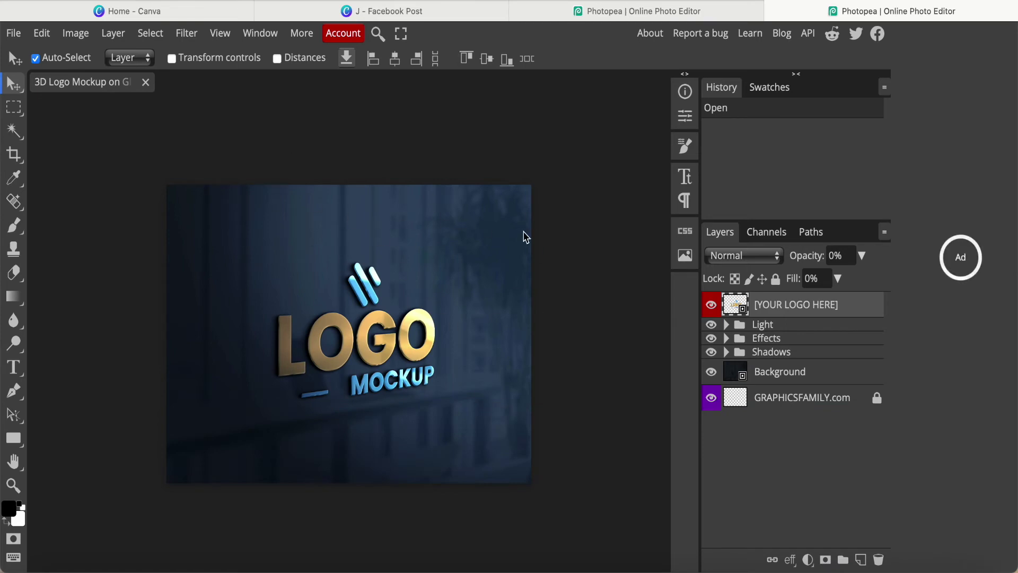
left_click(592, 19)
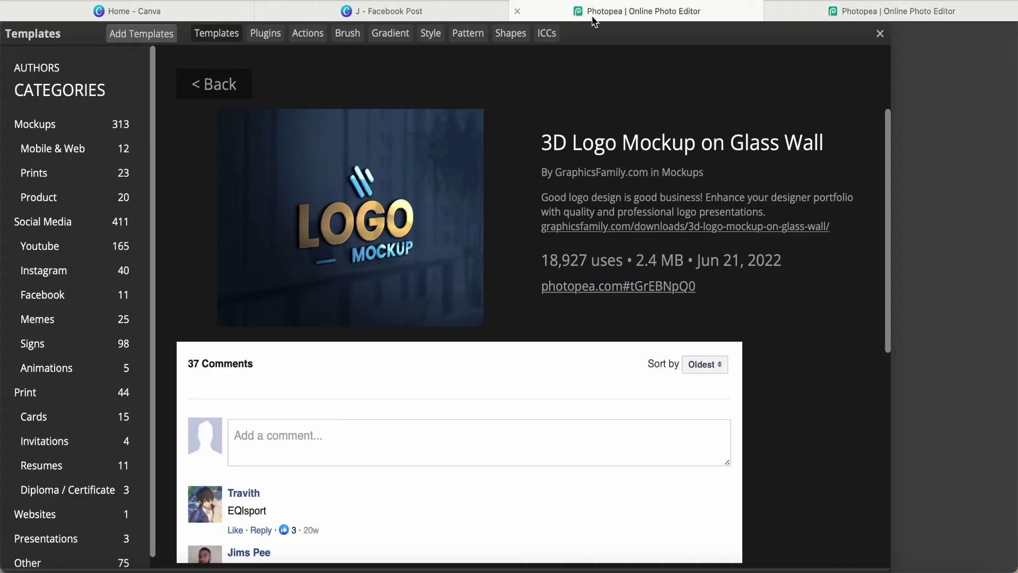
left_click(214, 88)
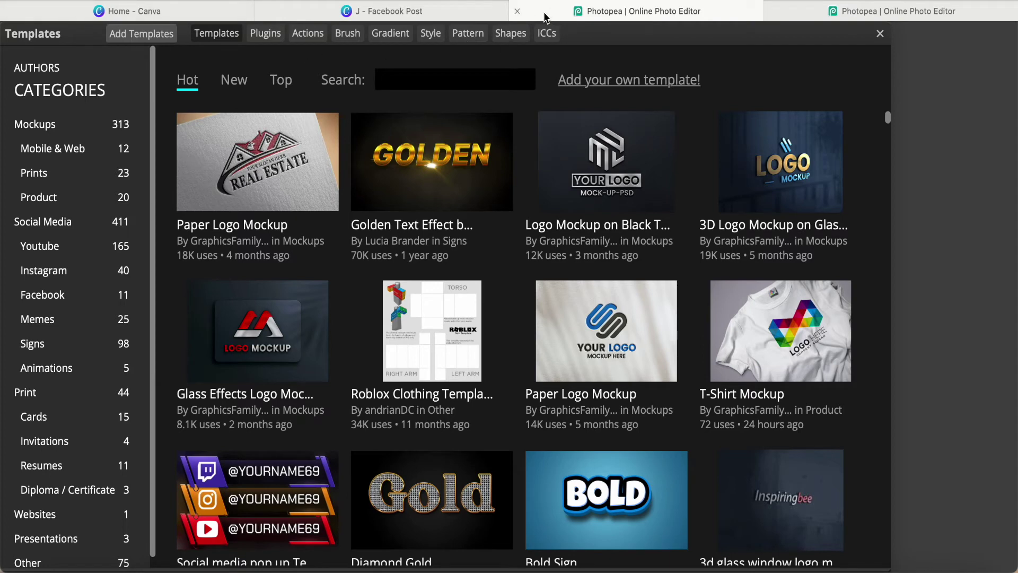
left_click(881, 36)
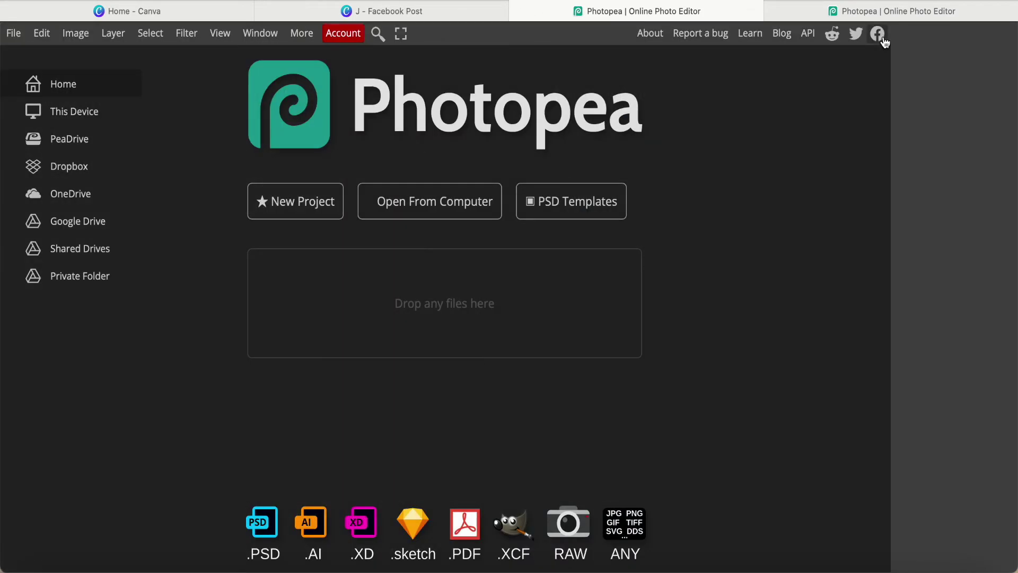
Open the exported logo 1.png from the J folder as a new Photopea document.
left_click(435, 204)
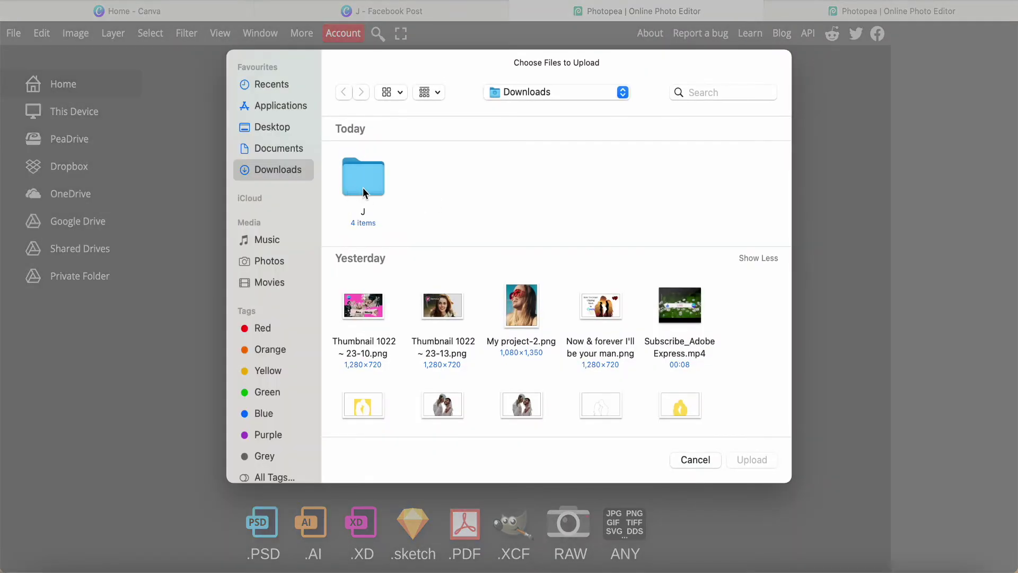
double_click(364, 193)
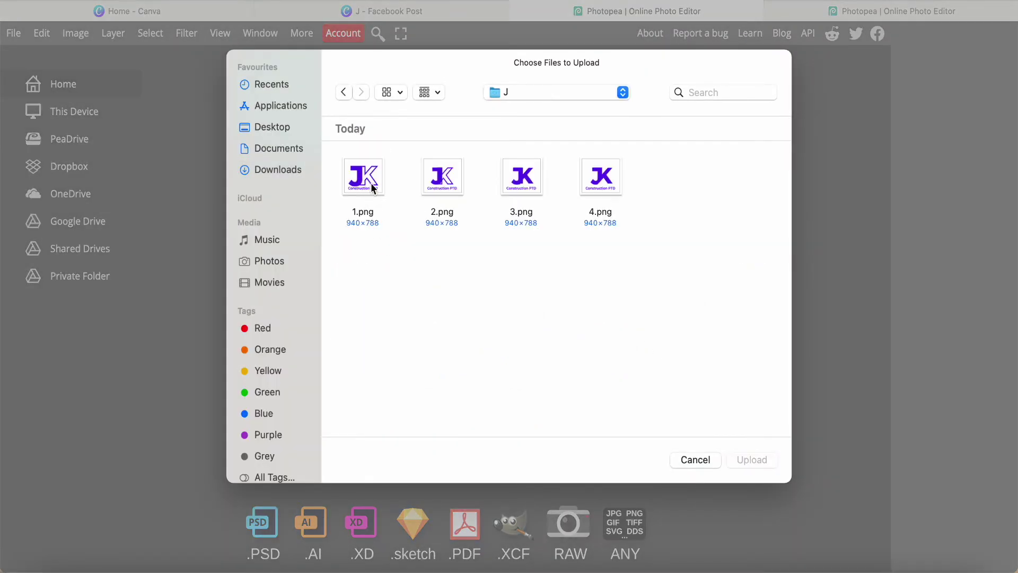
left_click(370, 183)
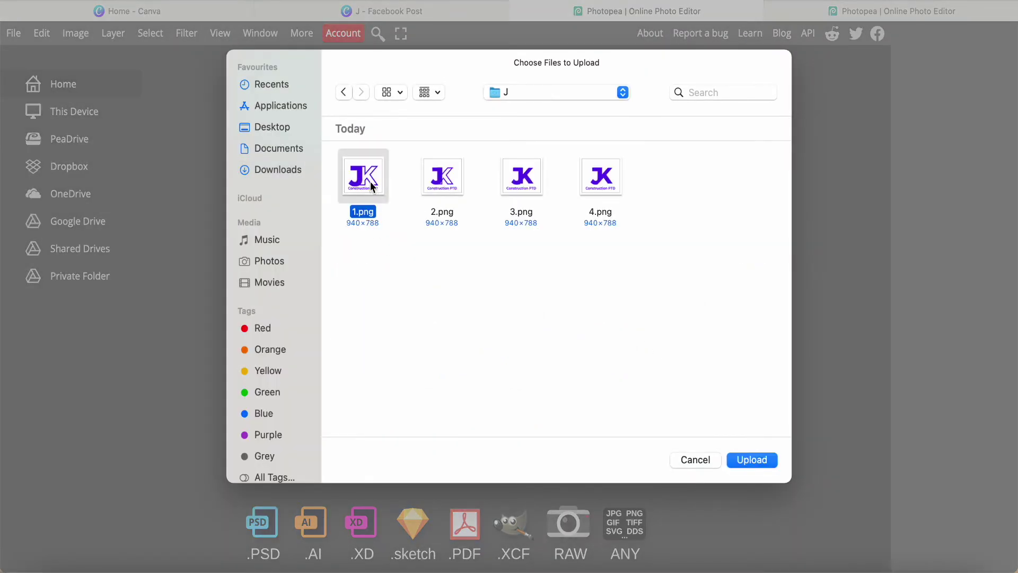
left_click(745, 461)
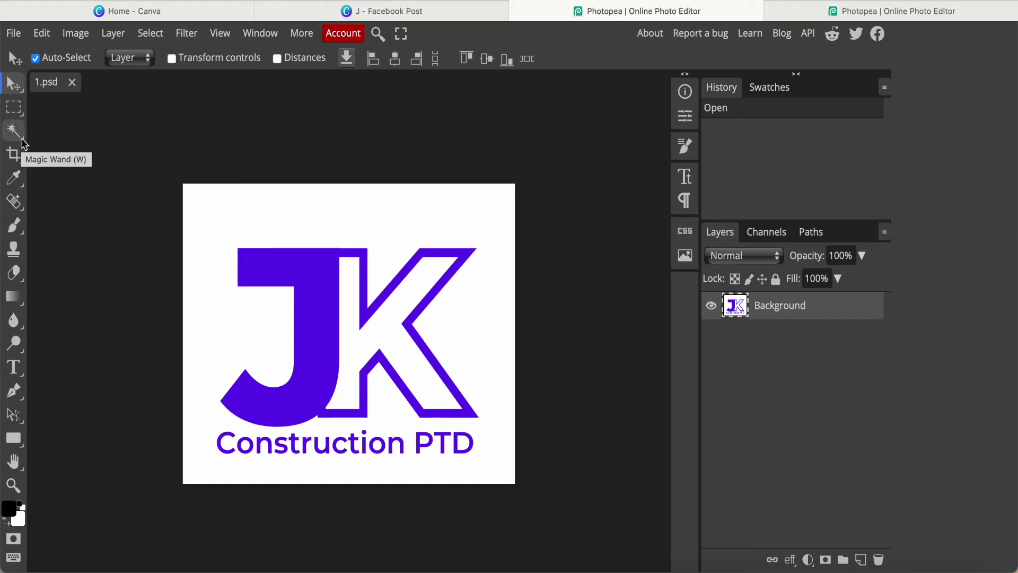
Magic-wand select the white background around the JK logo and delete it, keeping the K's white fill.
left_click(24, 142)
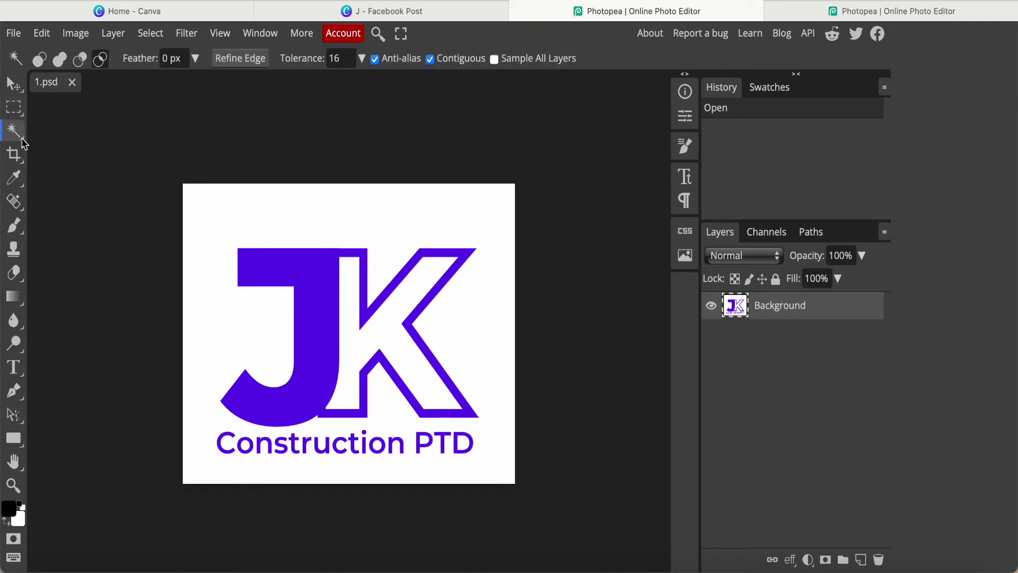
left_click(204, 271)
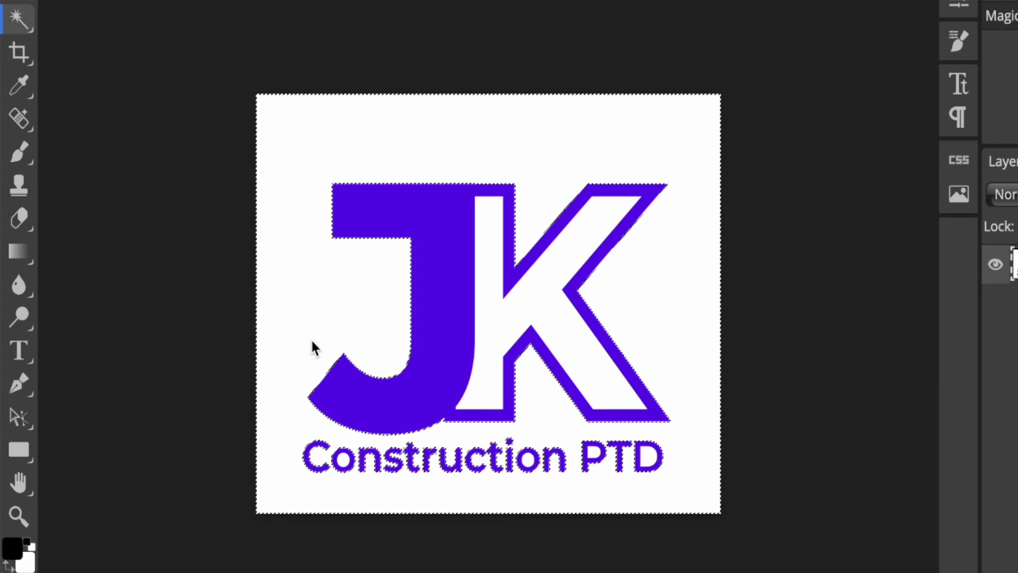
key("Delete")
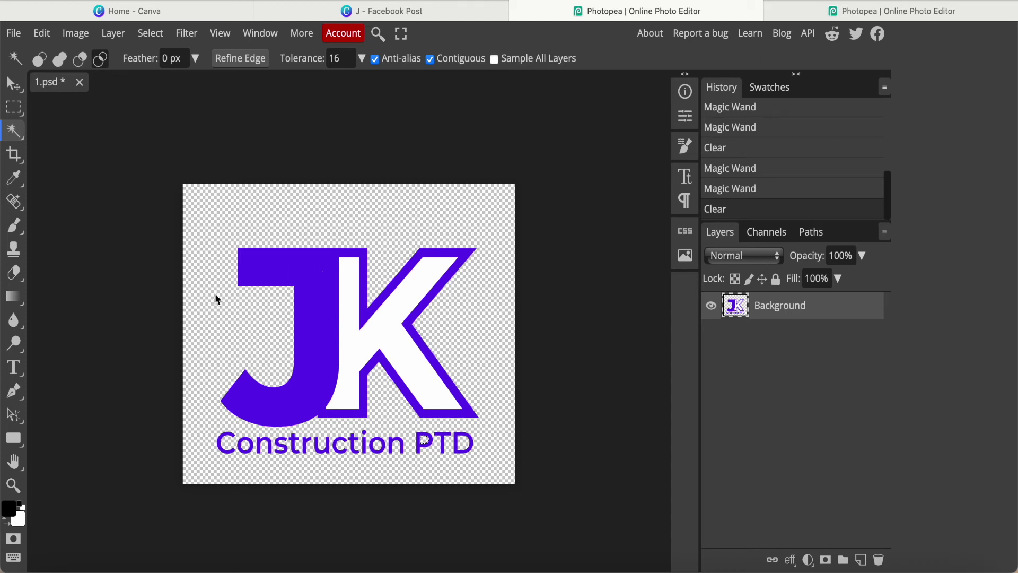
Export the transparent logo as a 940×788 PNG named '1-jk'.
left_click(13, 33)
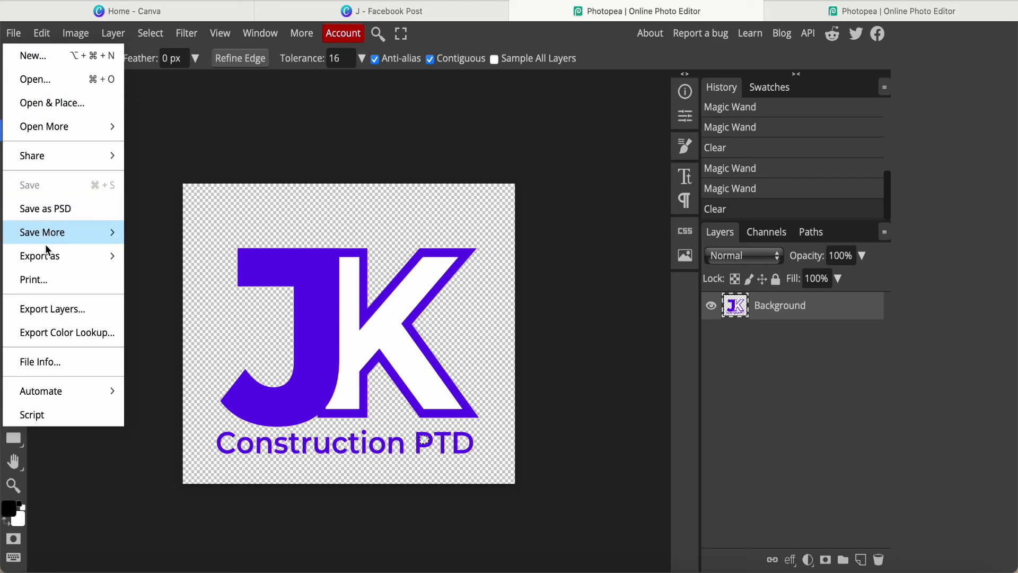
mouse_move(46, 259)
left_click(165, 262)
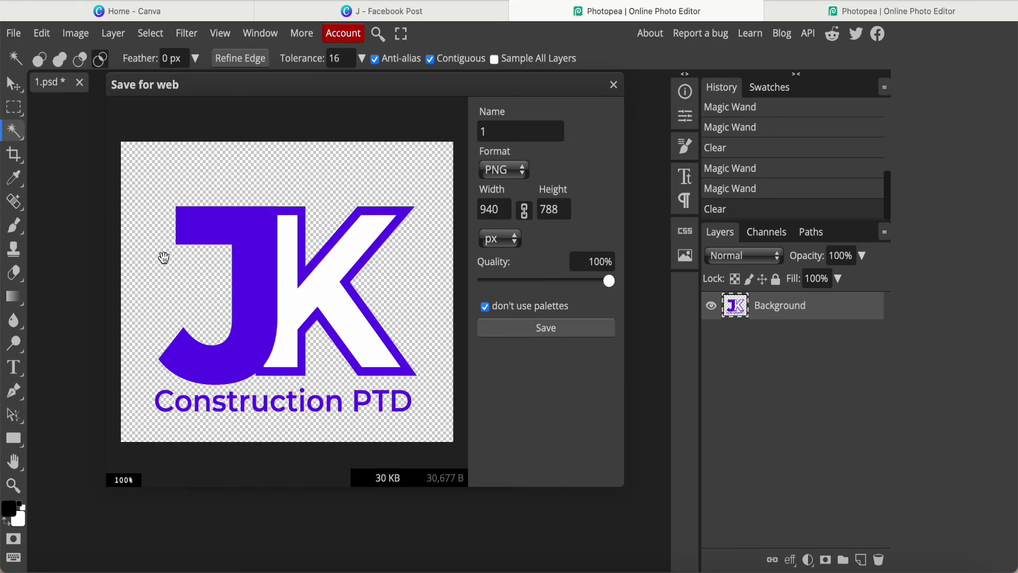
left_click(504, 132)
type("-jk")
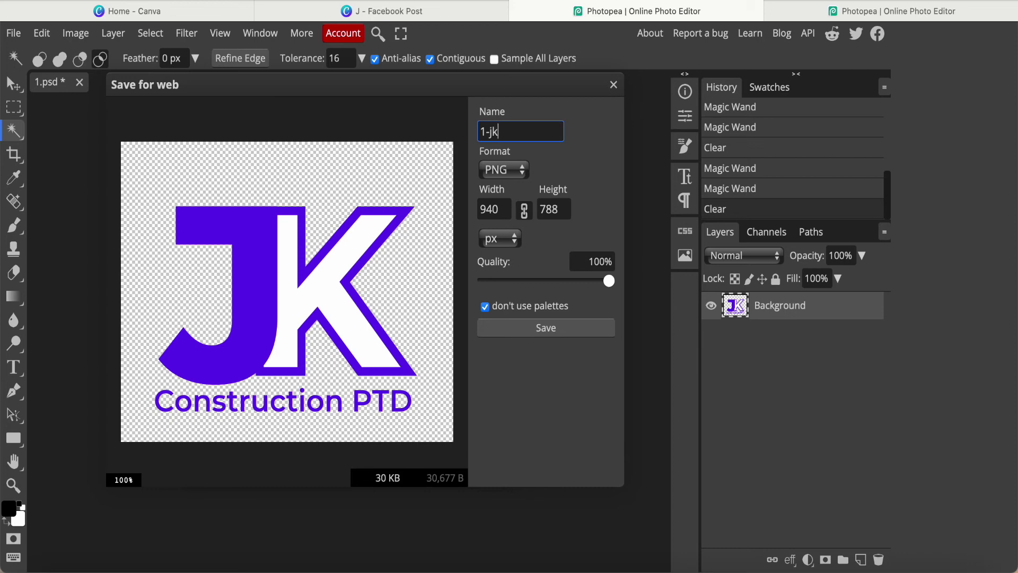
left_click(547, 332)
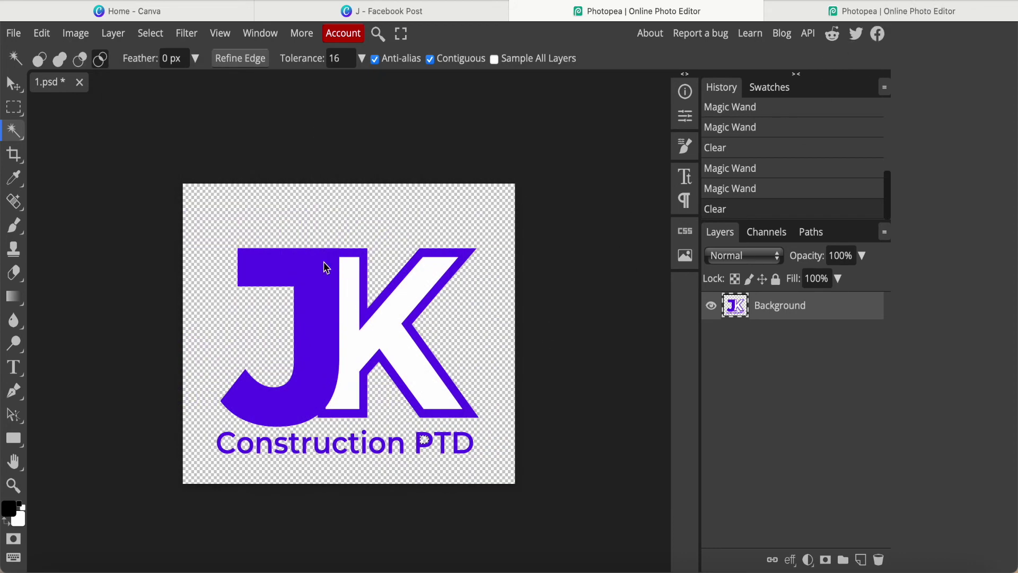
left_click(847, 12)
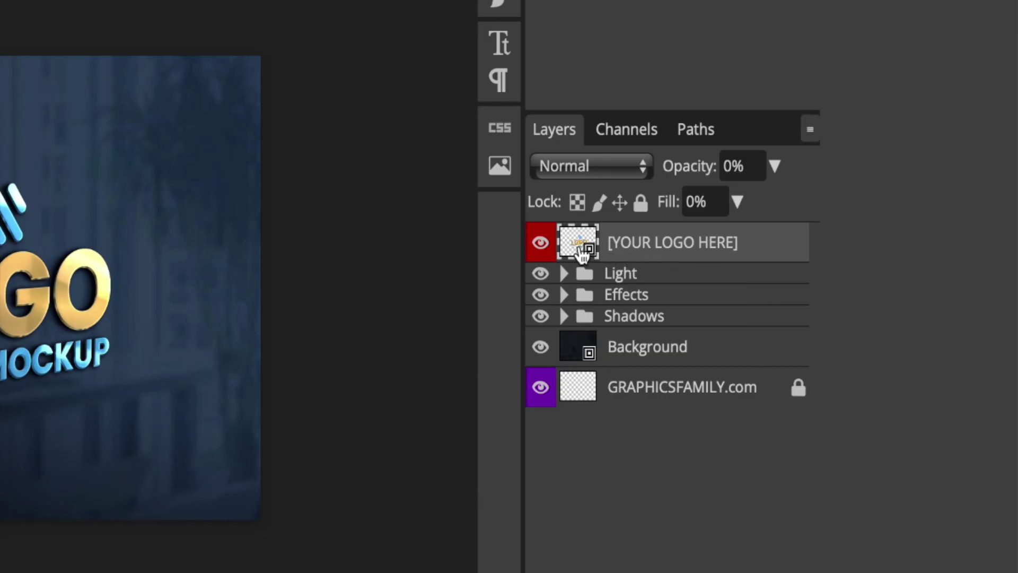
Open the [YOUR LOGO HERE] smart object and hide its Graphicsfamily sample logo layer.
double_click(579, 245)
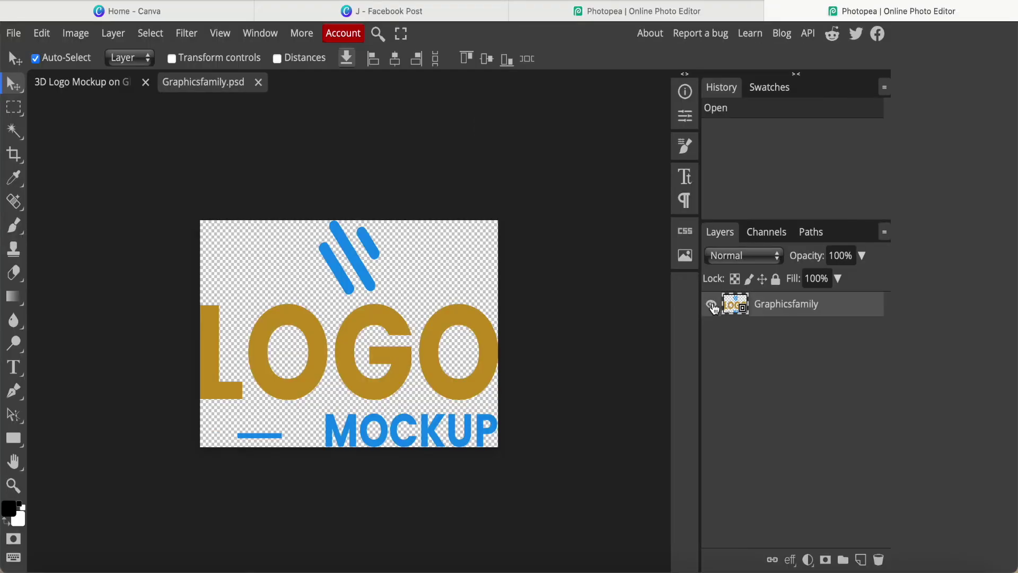
left_click(711, 305)
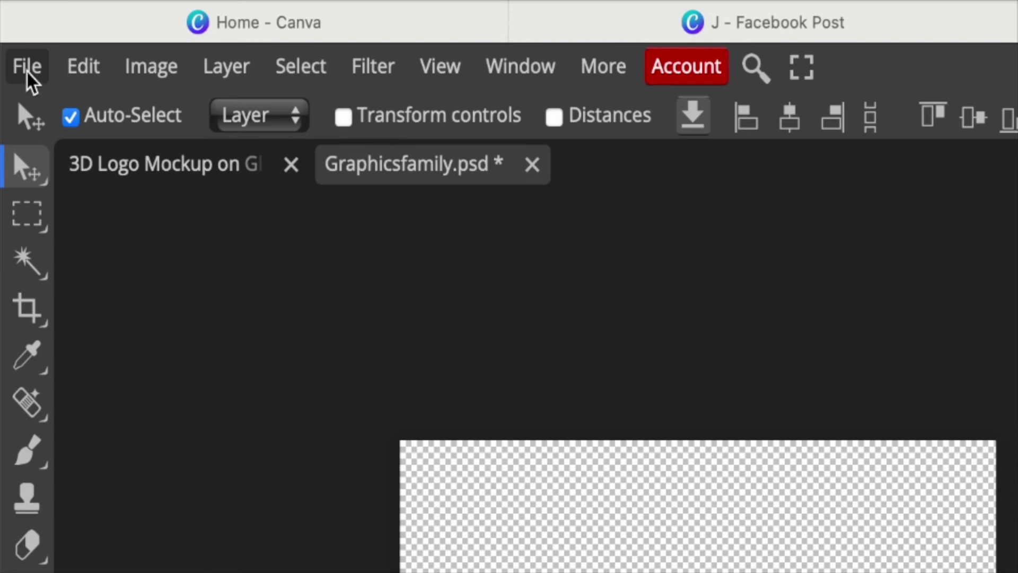
Place 1-jk.png from Downloads into Graphicsfamily.psd using Open & Place.
left_click(27, 71)
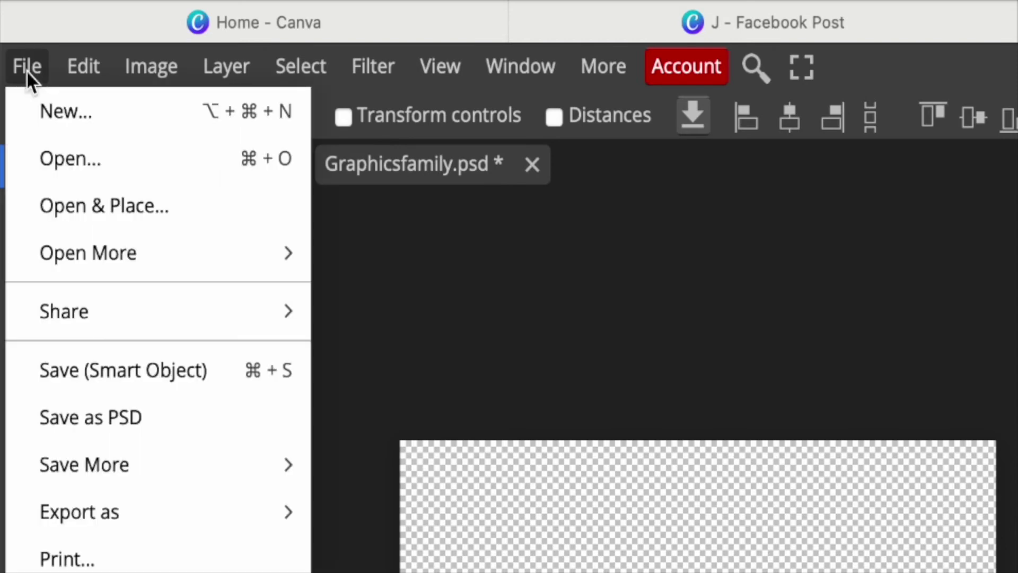
left_click(113, 216)
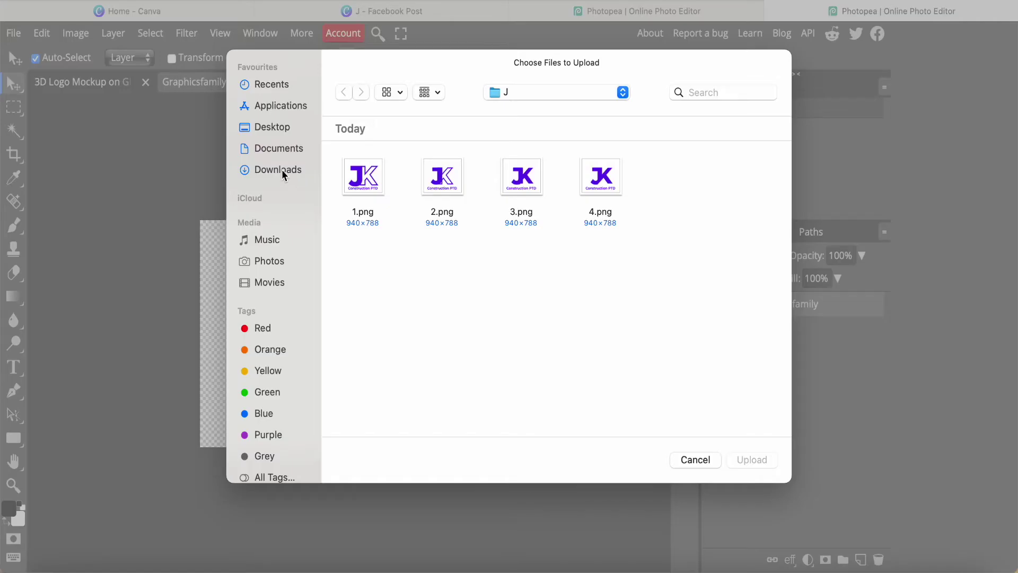
left_click(578, 348)
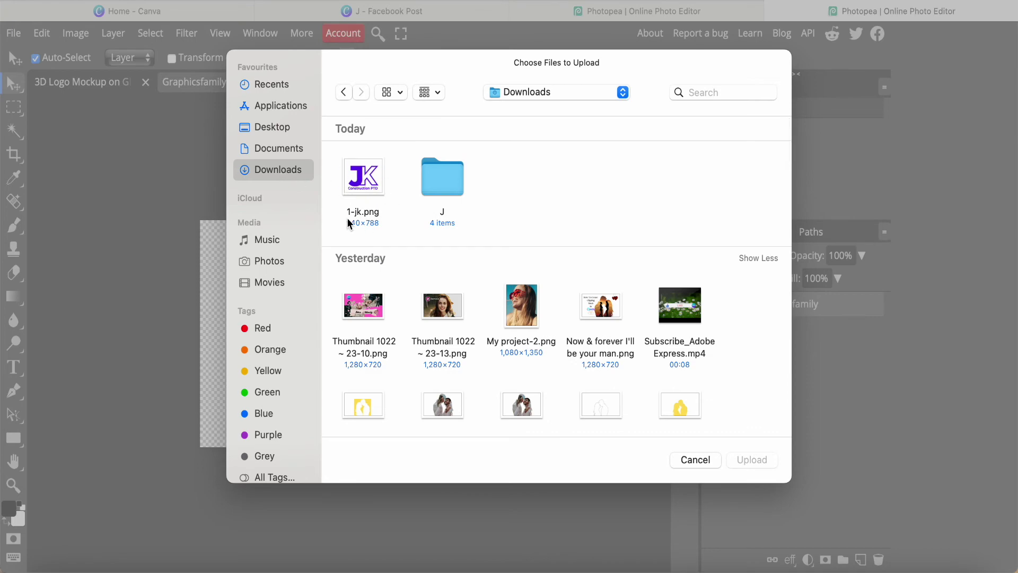
left_click(363, 185)
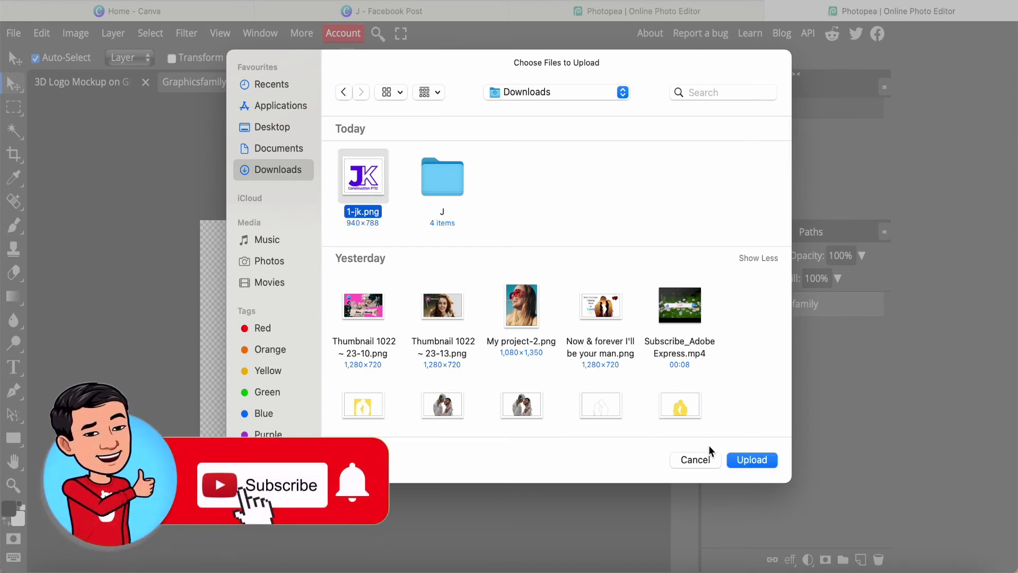
left_click(742, 461)
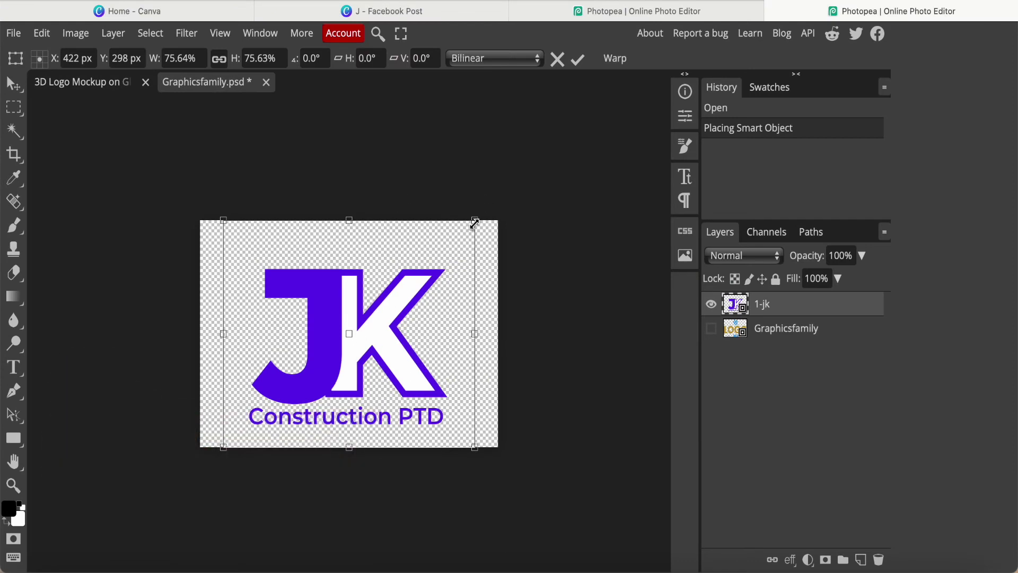
Scale the 1-jk logo to about 104.68% and centre it on the placeholder canvas.
left_click_drag(474, 222, 530, 189)
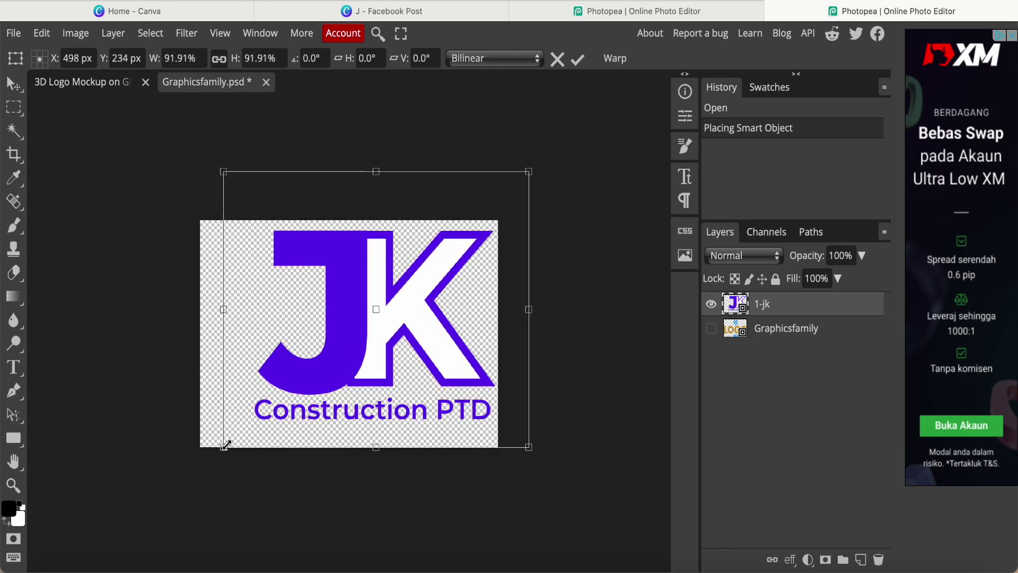
left_click_drag(224, 447, 196, 455)
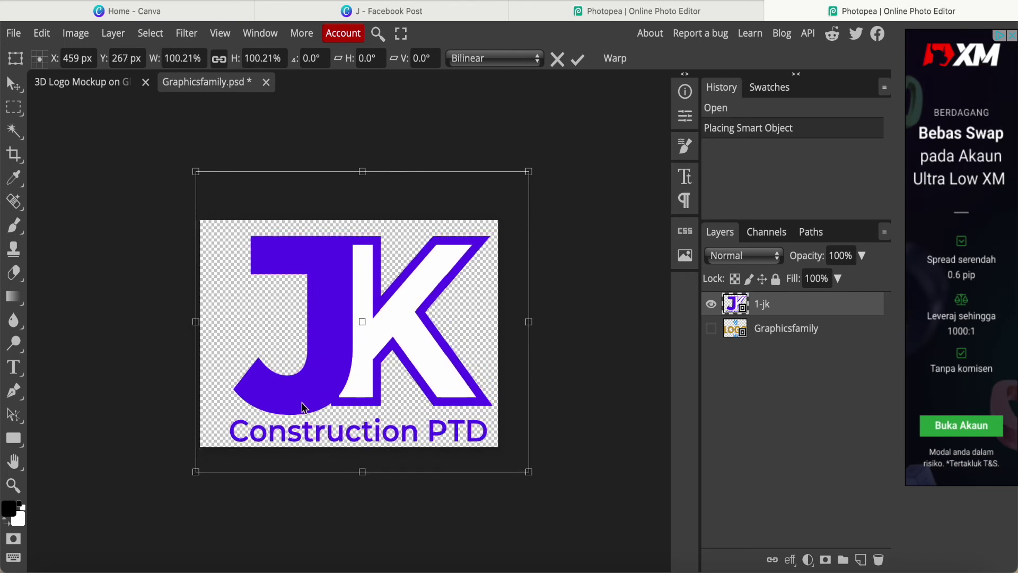
left_click_drag(364, 346, 353, 345)
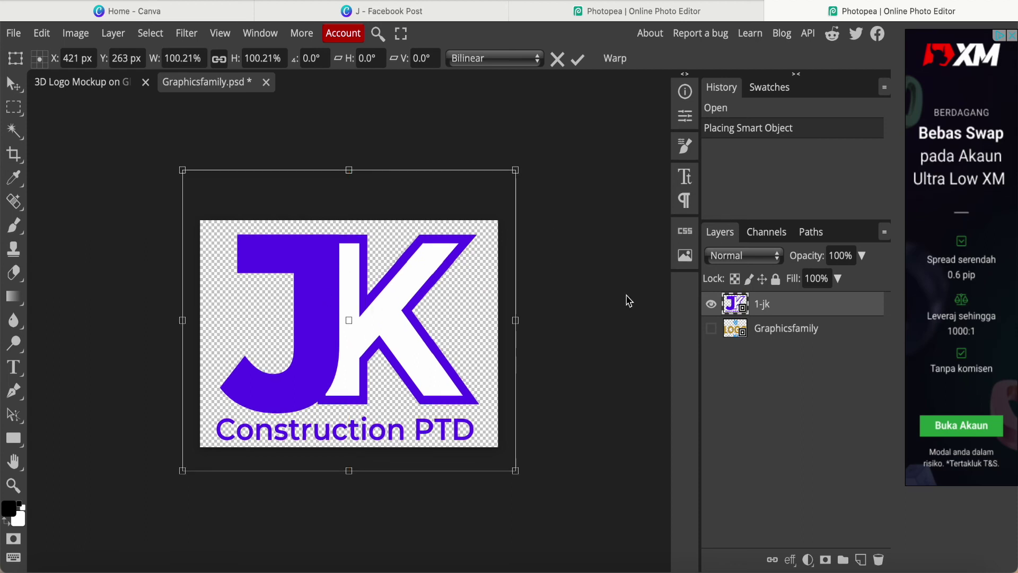
left_click_drag(183, 170, 168, 157)
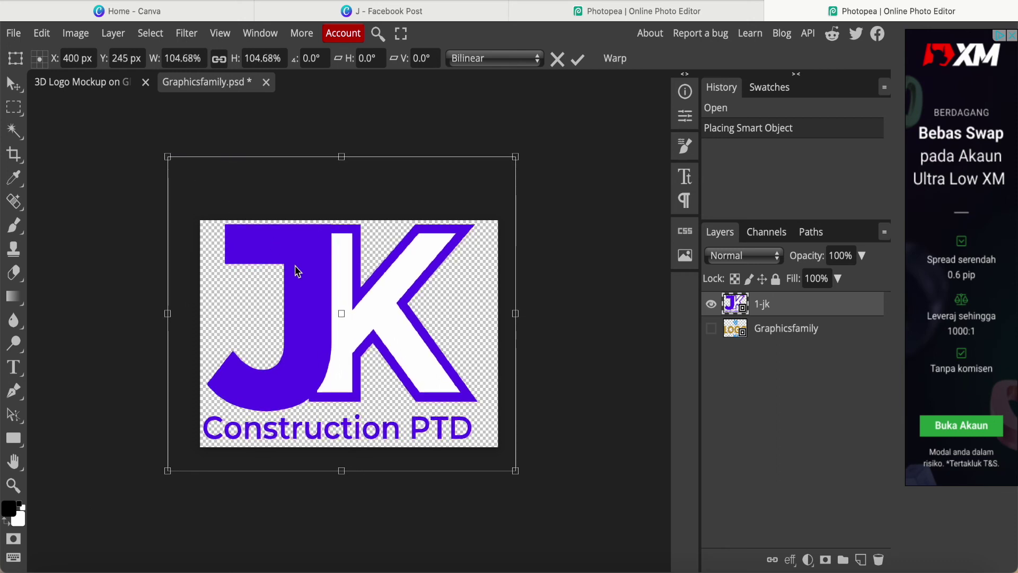
left_click_drag(339, 304, 345, 306)
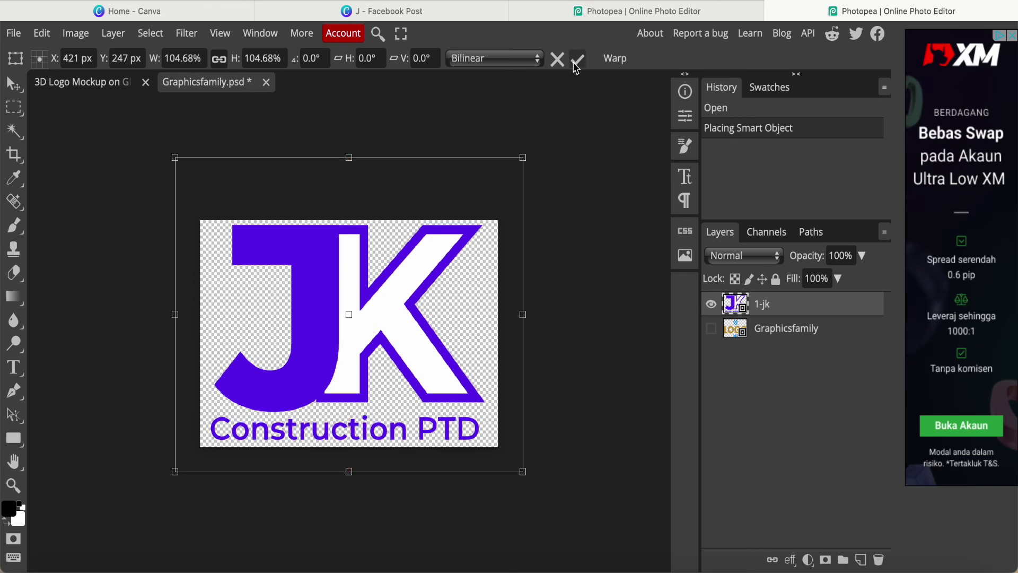
left_click(577, 61)
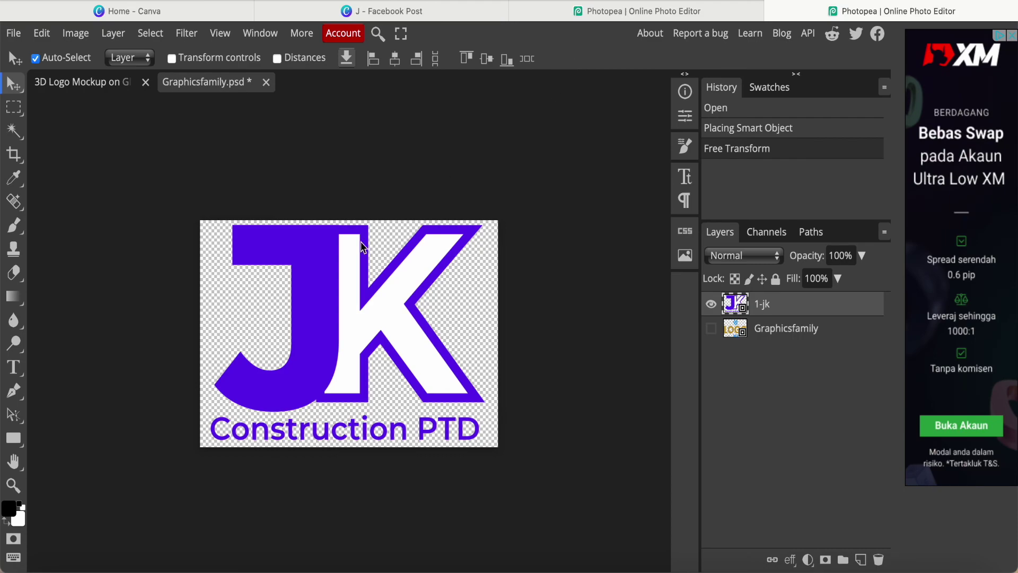
Save the smart object so the purple JK logo appears on the glass-wall mockup.
left_click(13, 33)
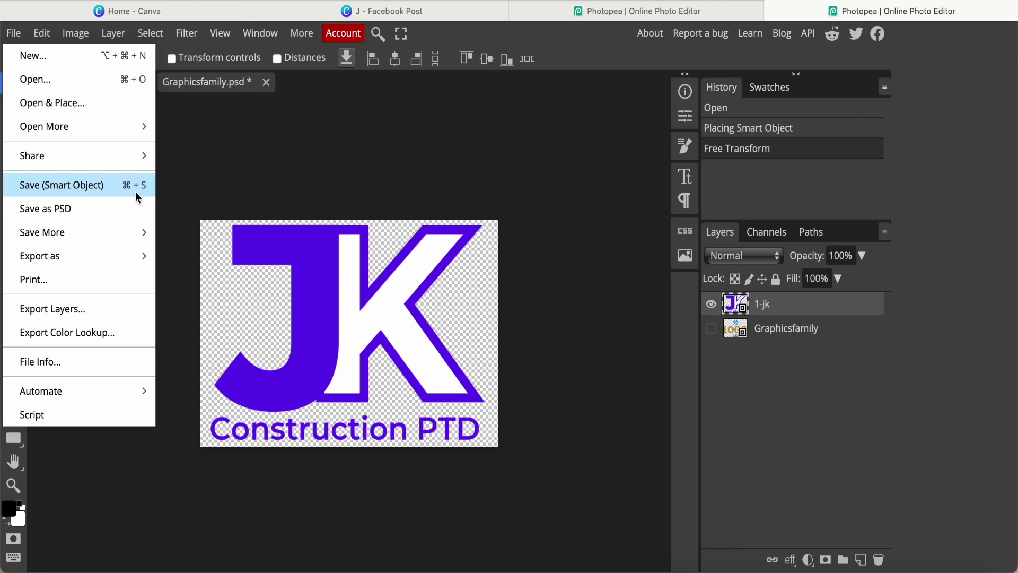
left_click(104, 185)
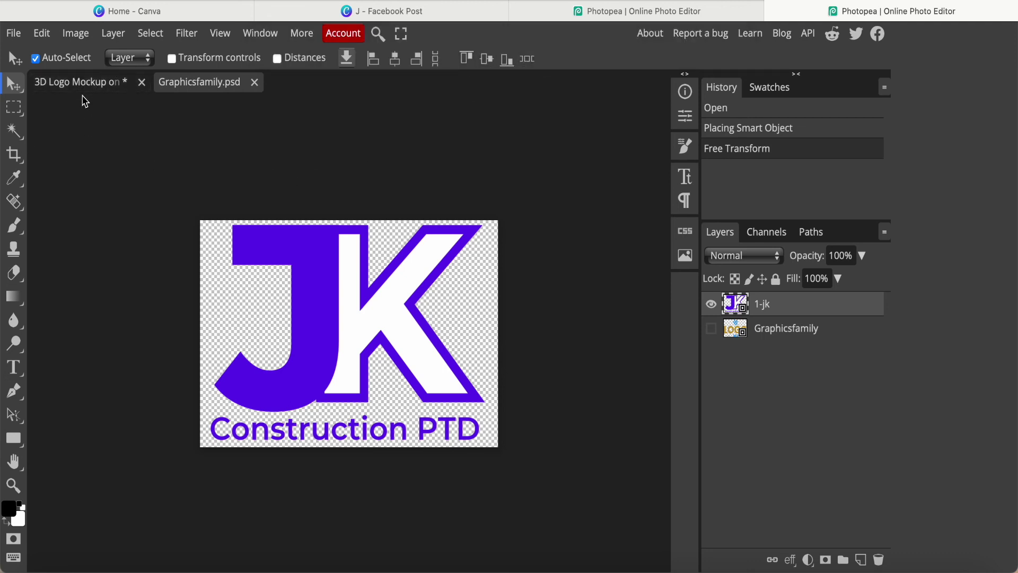
left_click(84, 87)
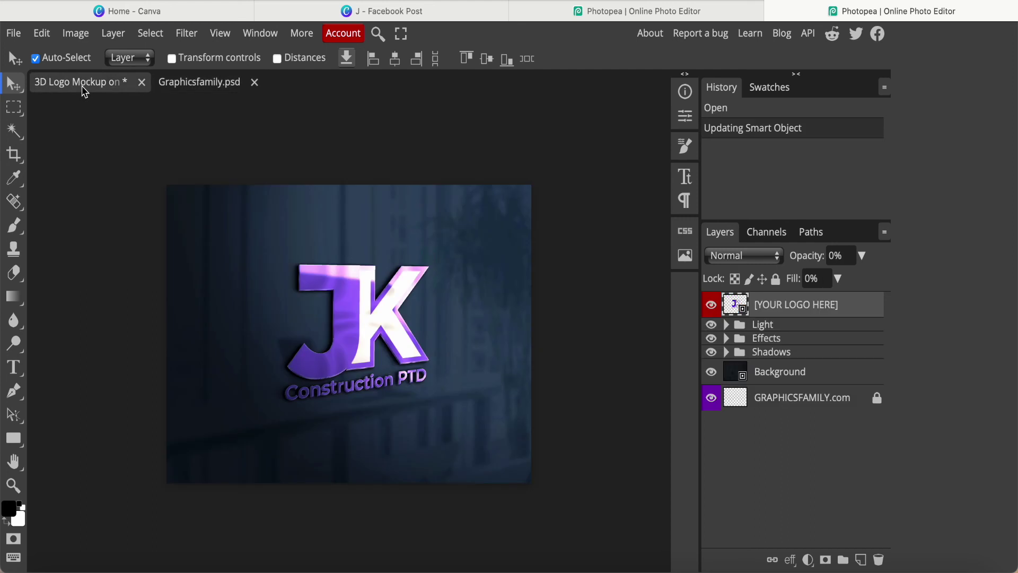
scroll(461, 382, "up", 3)
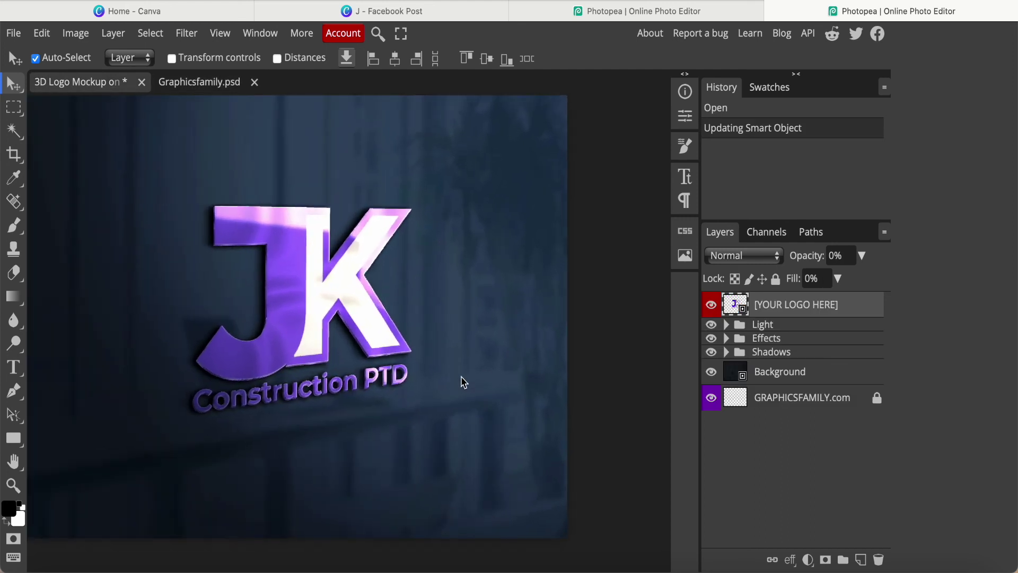